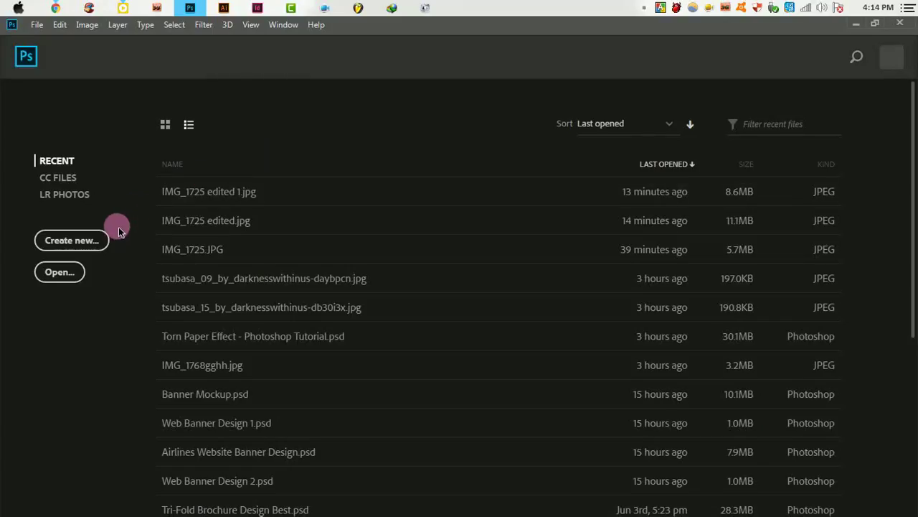
# - Create a 1920×1080, 300 ppi document from Saved 1 named 'Water Color Brush Effect - Photoshop'
pyautogui.click(102, 241)
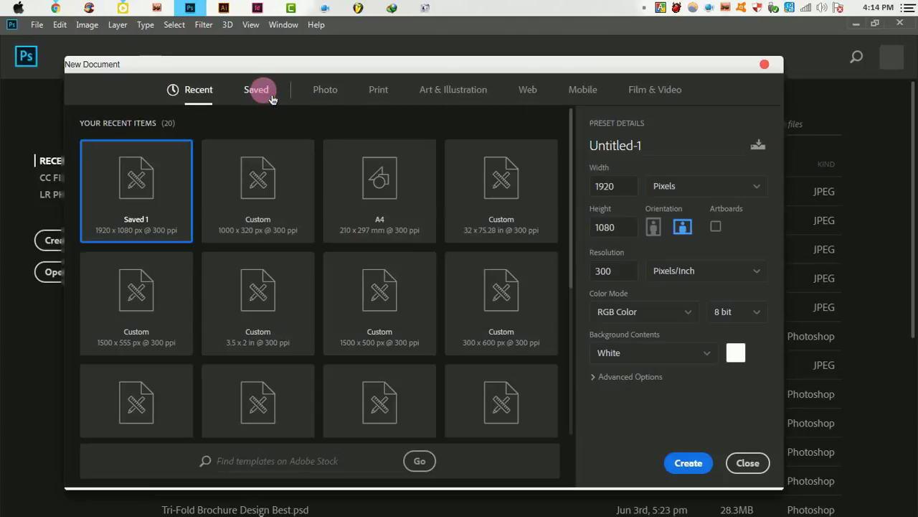
pyautogui.click(266, 91)
pyautogui.click(666, 147)
pyautogui.write('Water Color Brush Effect - P')
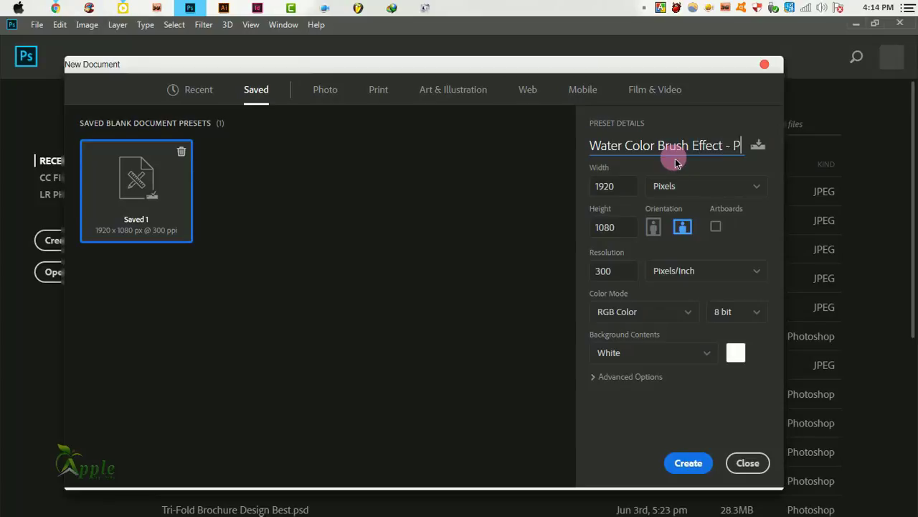
pyautogui.write('hot')
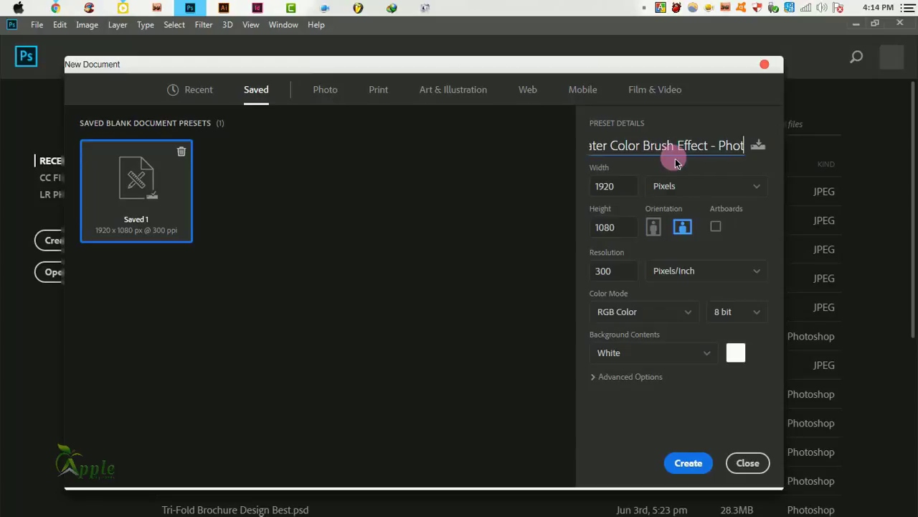
pyautogui.write('oshop')
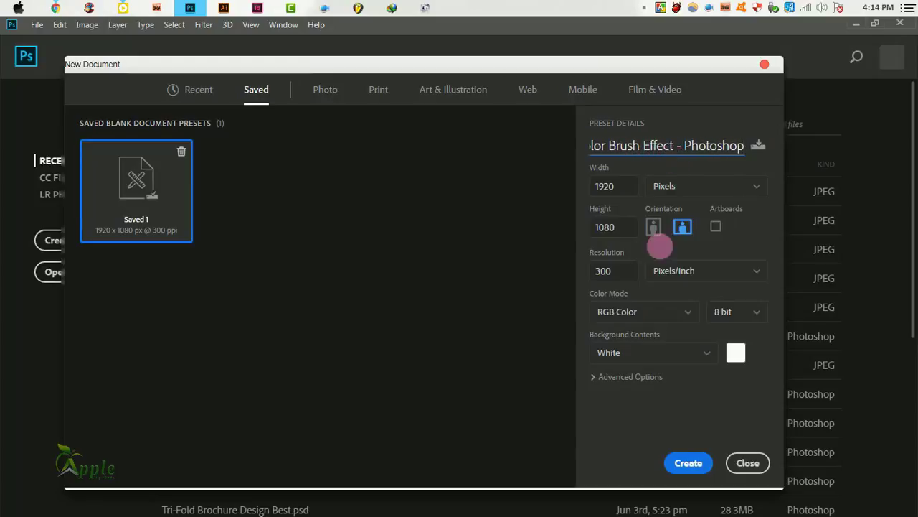
pyautogui.click(687, 462)
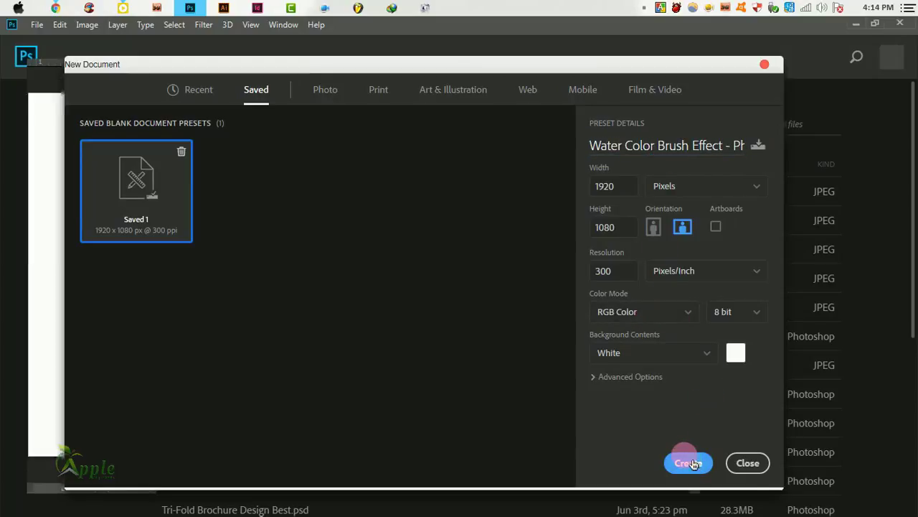
# - Place the paper texture image from the desktop onto the canvas
pyautogui.hotkey('ctrl', '-')
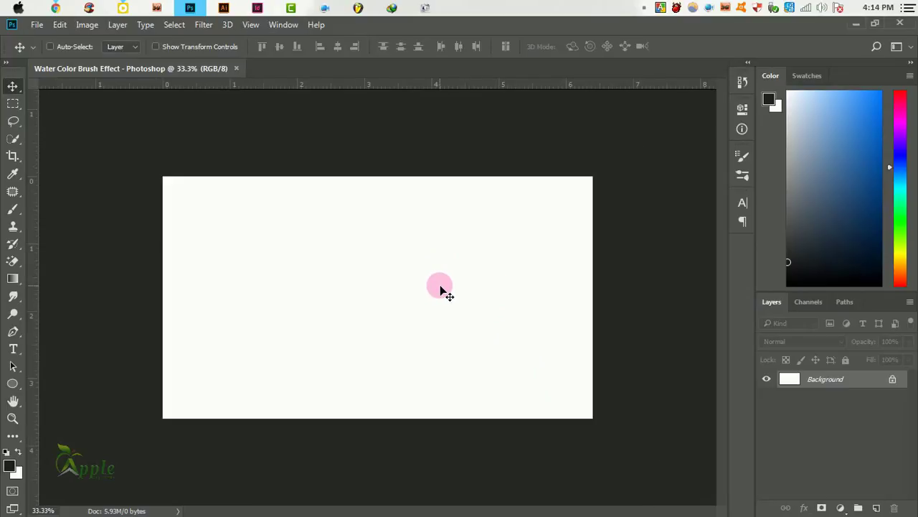
pyautogui.click(366, 299)
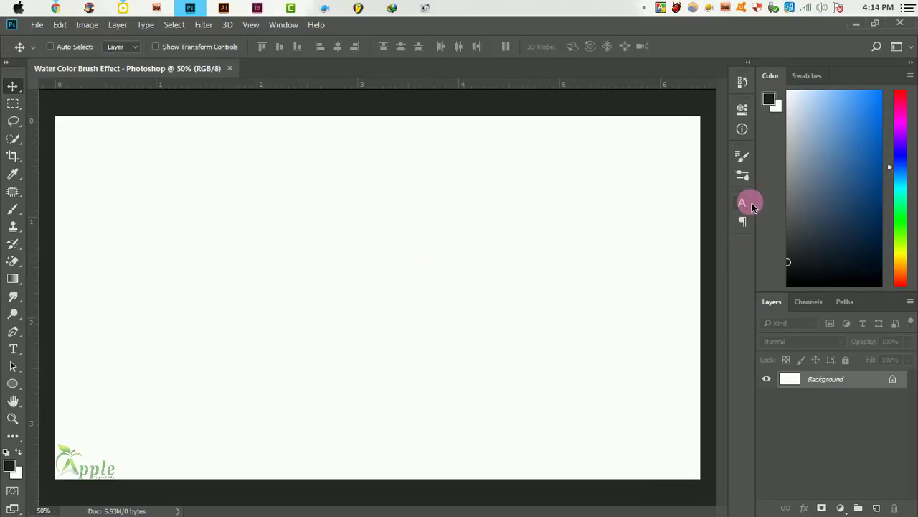
pyautogui.click(856, 24)
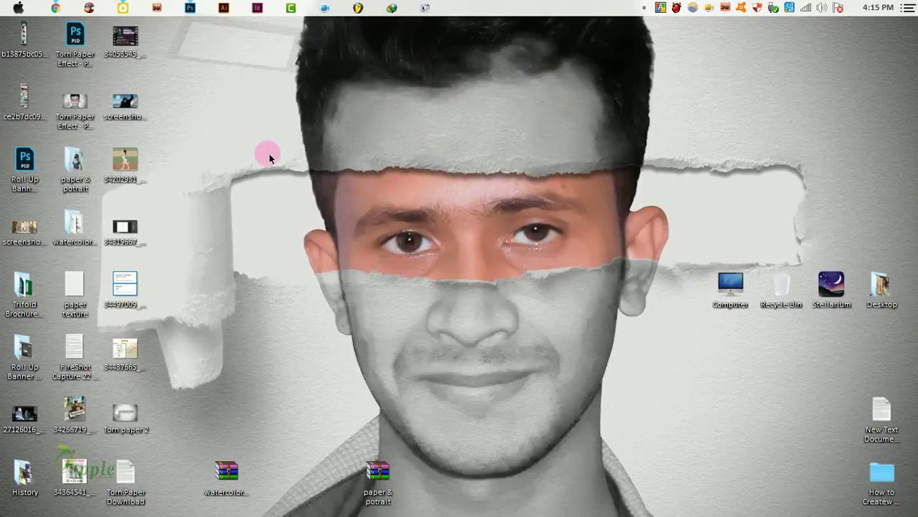
pyautogui.moveTo(79, 285); pyautogui.dragTo(202, 6)
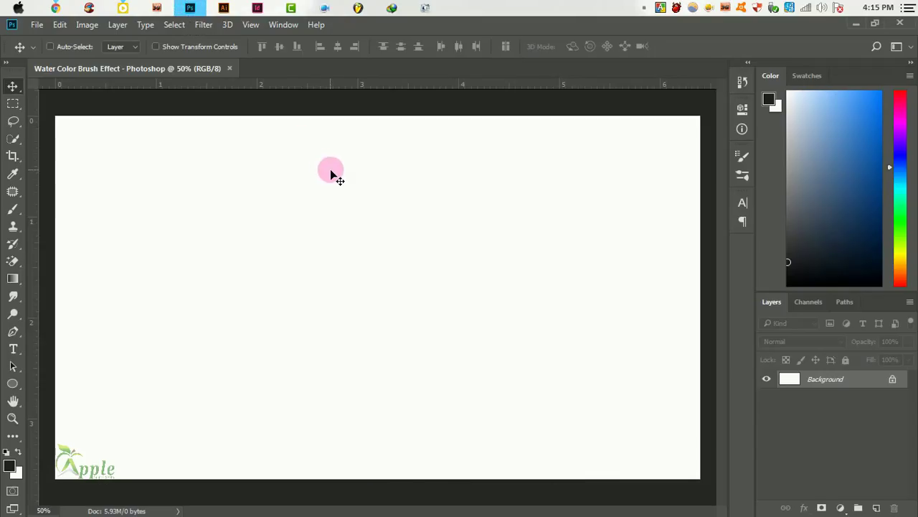
pyautogui.moveTo(202, 6); pyautogui.dragTo(332, 175)
pyautogui.moveTo(420, 284); pyautogui.dragTo(438, 340)
# - Rotate the paper texture 90° clockwise and scale it to cover the whole canvas
pyautogui.rightClick(438, 340)
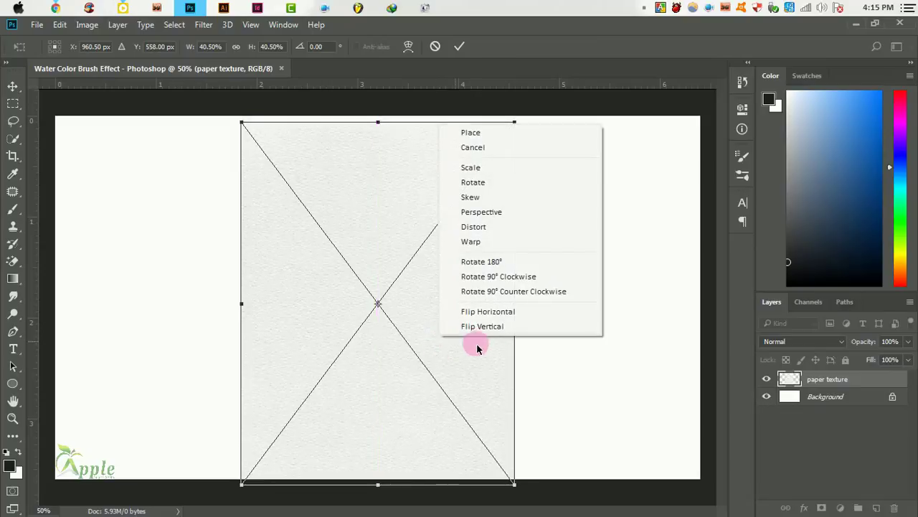
pyautogui.click(505, 279)
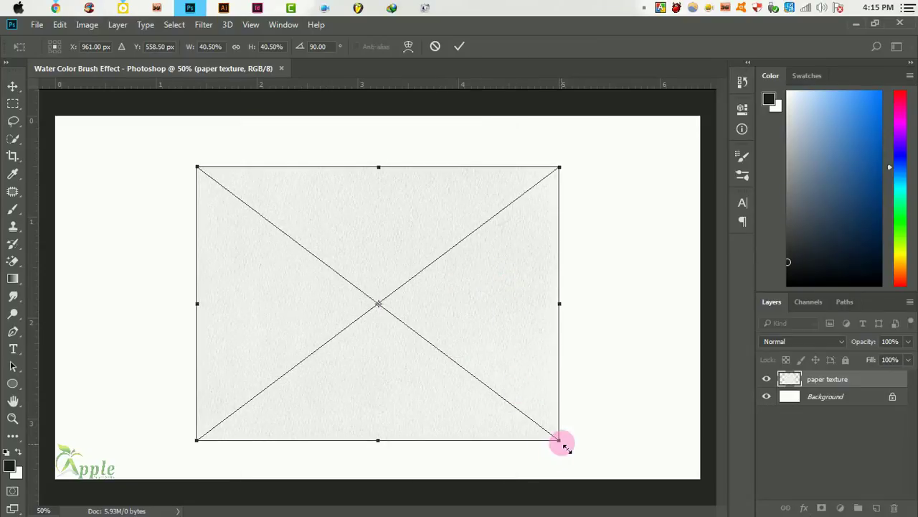
pyautogui.moveTo(565, 446); pyautogui.dragTo(710, 511)
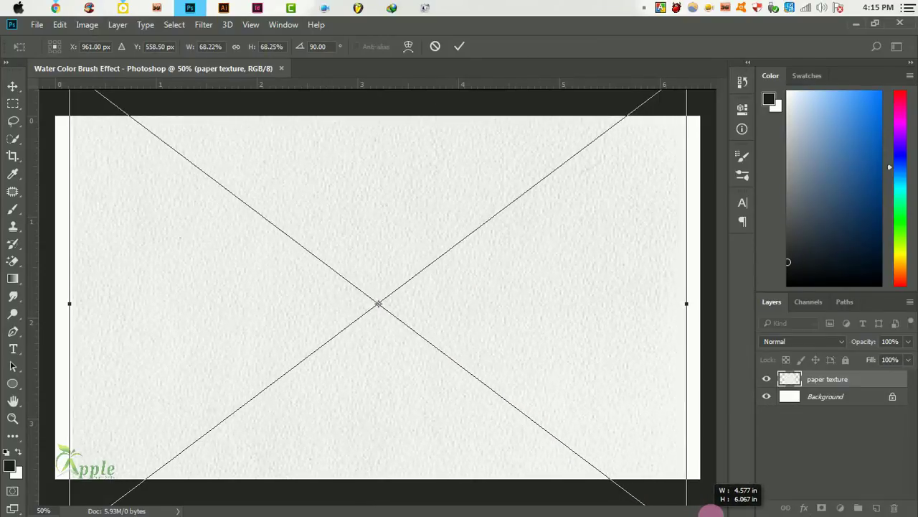
pyautogui.moveTo(710, 511); pyautogui.dragTo(690, 504)
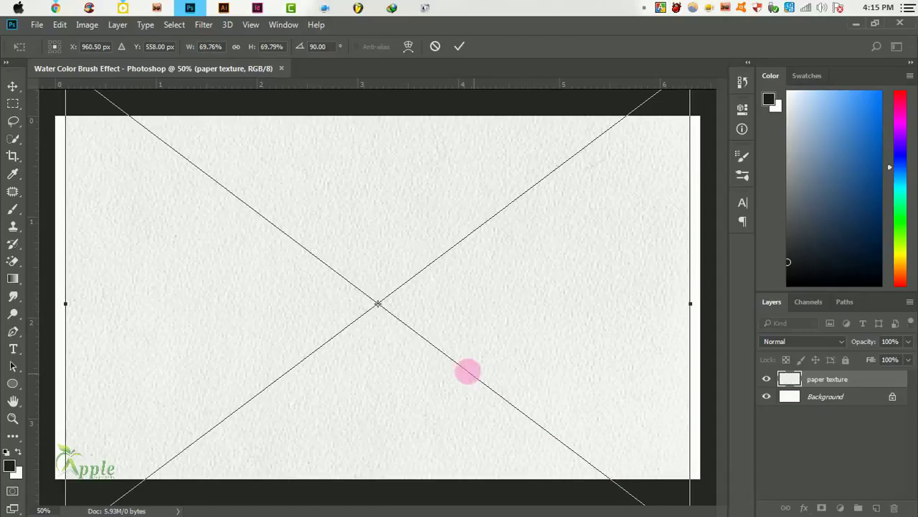
pyautogui.hotkey('ctrl', '-')
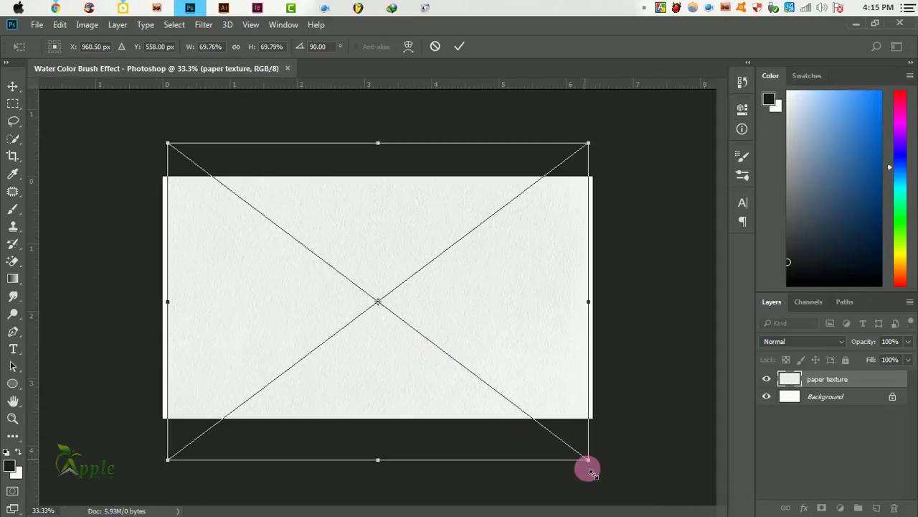
pyautogui.moveTo(590, 470); pyautogui.dragTo(597, 467)
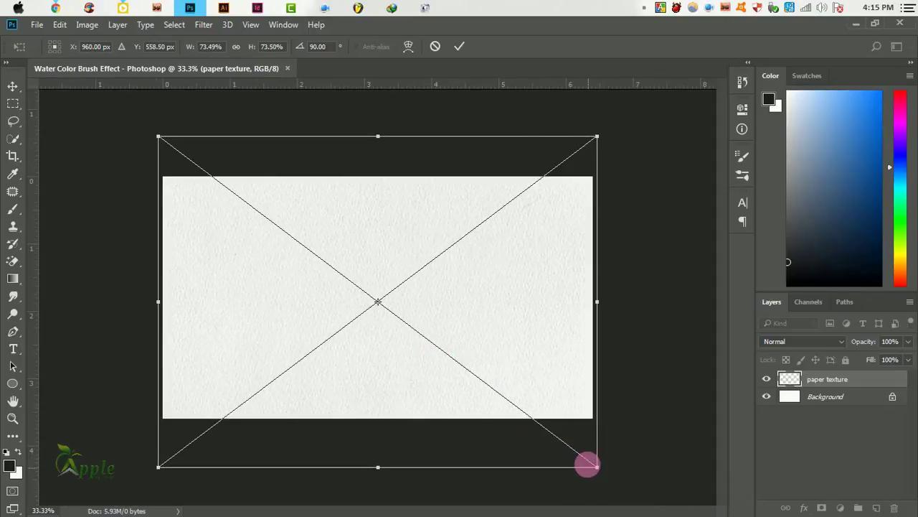
pyautogui.click(458, 49)
pyautogui.hotkey('ctrl', '+')
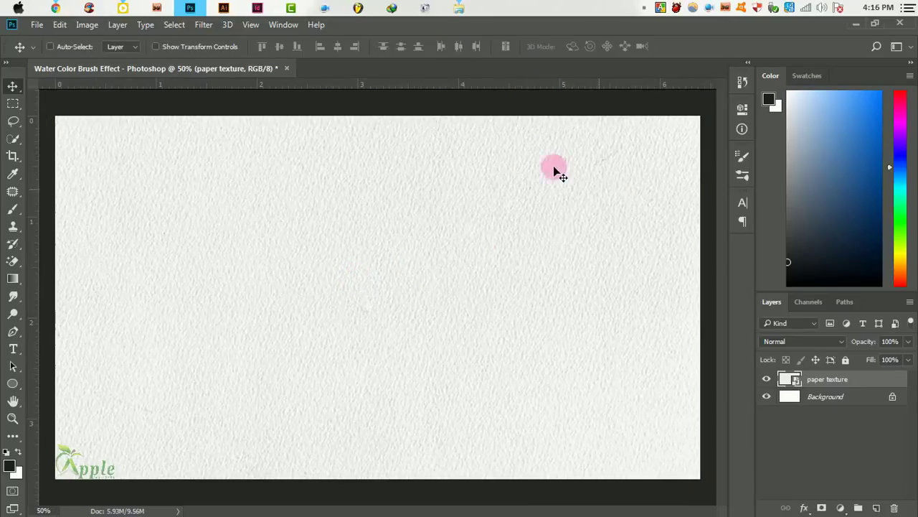
# - Place the Girl-And-Butterfly-Wallpaper portrait above the paper texture, sized to fill the canvas
pyautogui.click(450, 10)
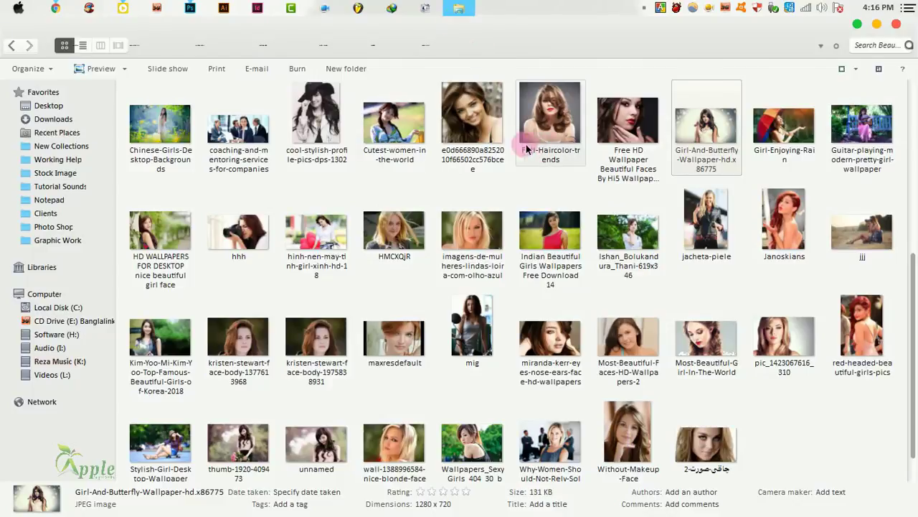
pyautogui.moveTo(710, 137); pyautogui.dragTo(398, 247)
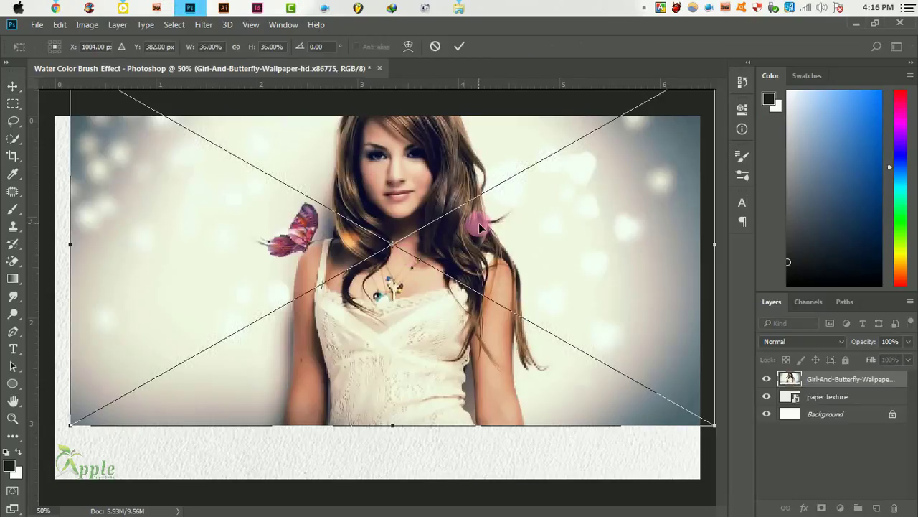
pyautogui.moveTo(477, 215)
pyautogui.mouseDown()
pyautogui.moveTo(460, 289)
pyautogui.moveTo(466, 282)
pyautogui.mouseUp()
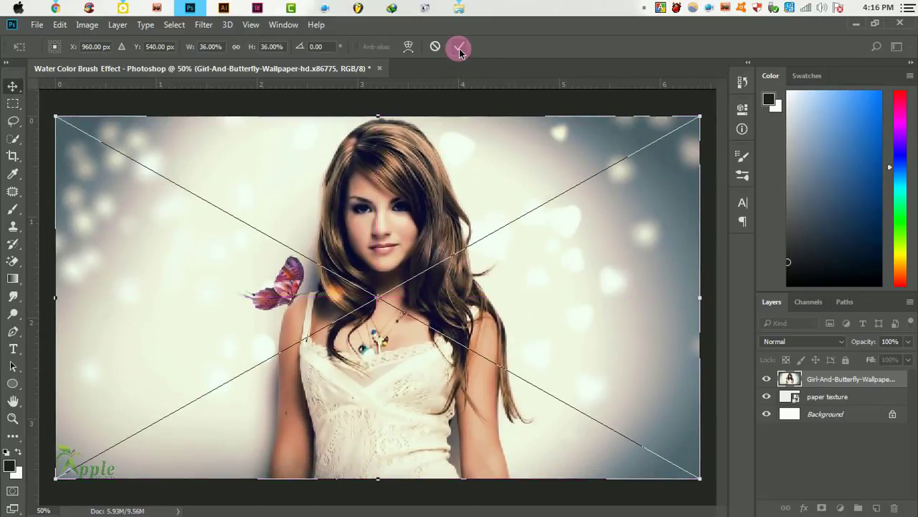
pyautogui.click(459, 47)
pyautogui.click(176, 25)
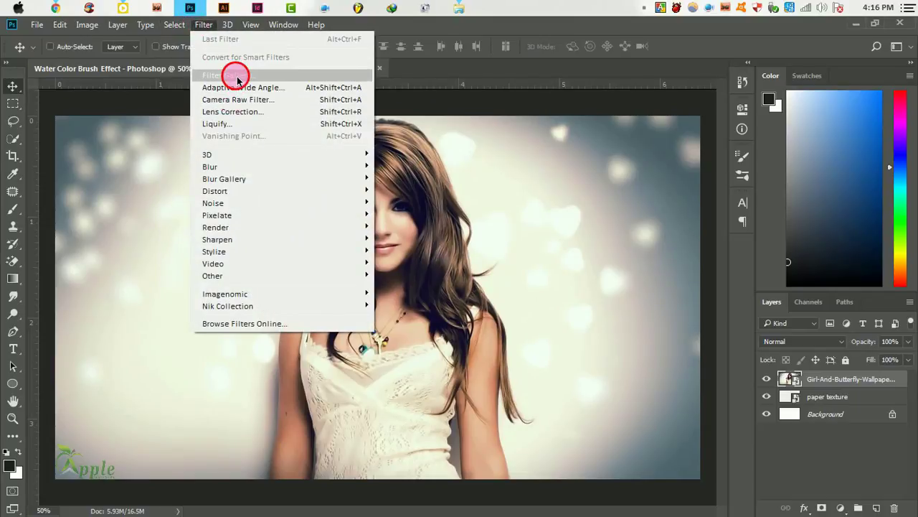
pyautogui.click(230, 74)
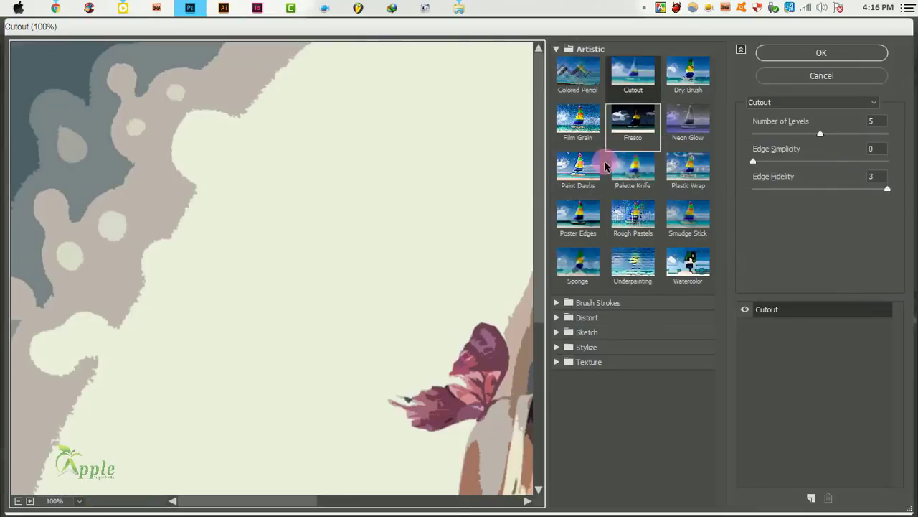
pyautogui.keyDown('alt'); pyautogui.click(393, 220); pyautogui.keyUp('alt')
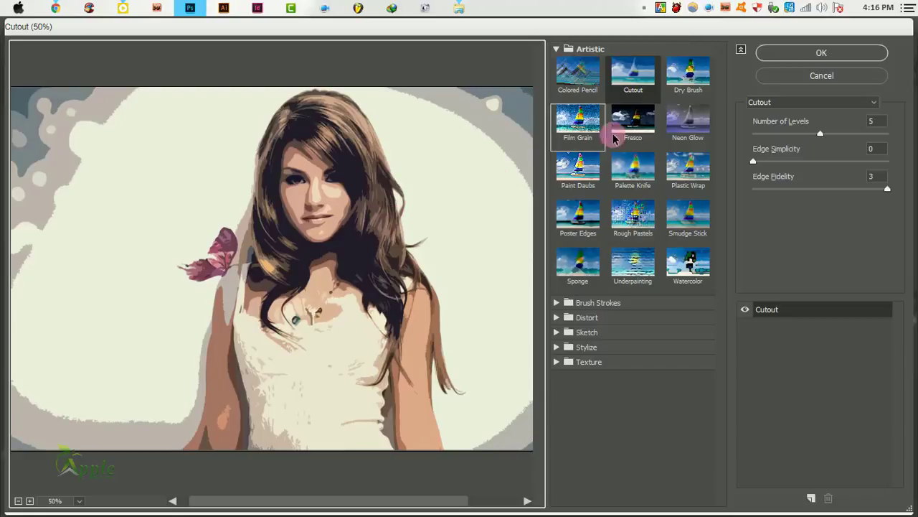
pyautogui.click(695, 82)
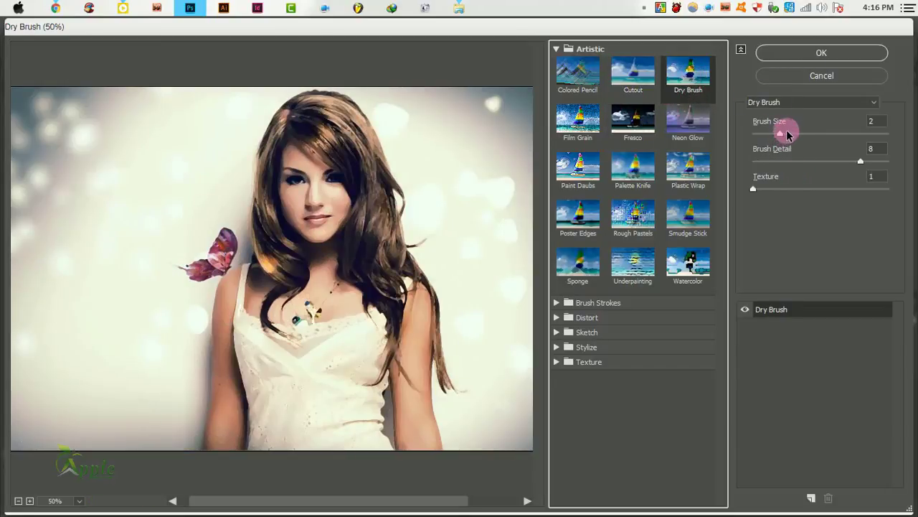
pyautogui.moveTo(782, 133); pyautogui.dragTo(803, 135)
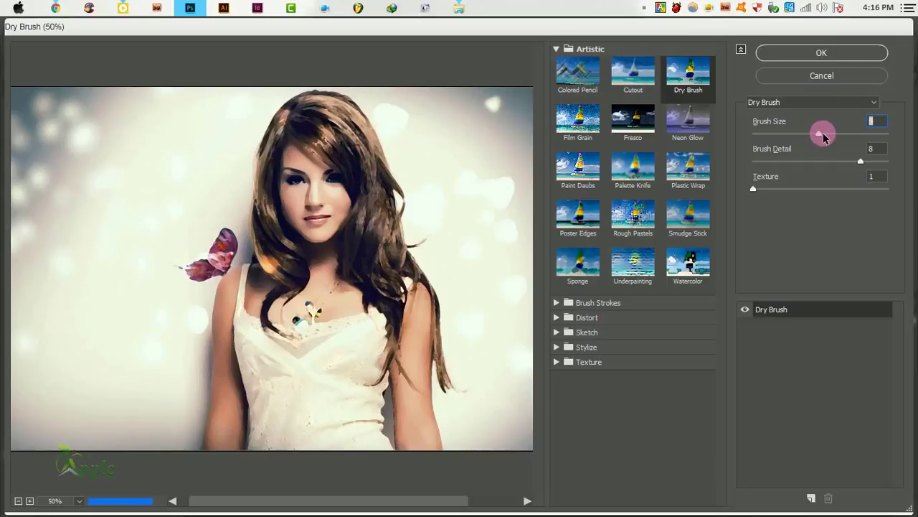
pyautogui.click(820, 55)
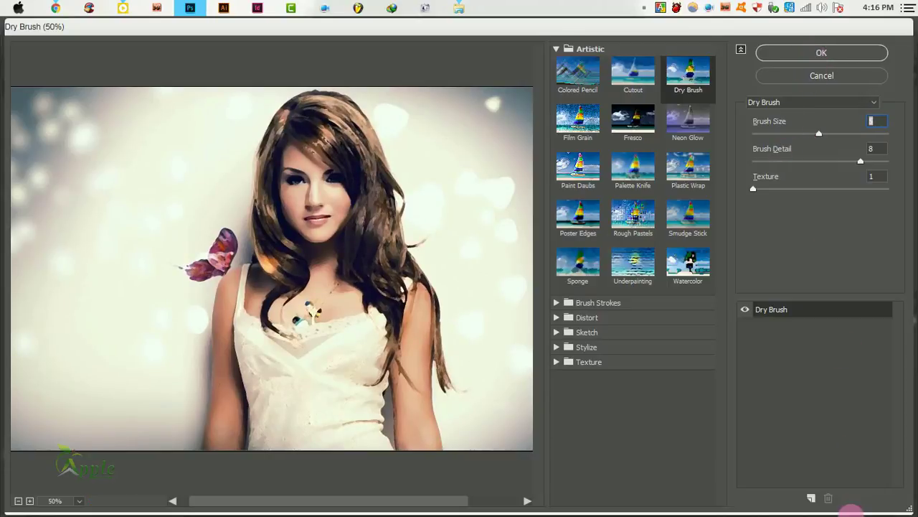
pyautogui.click(813, 75)
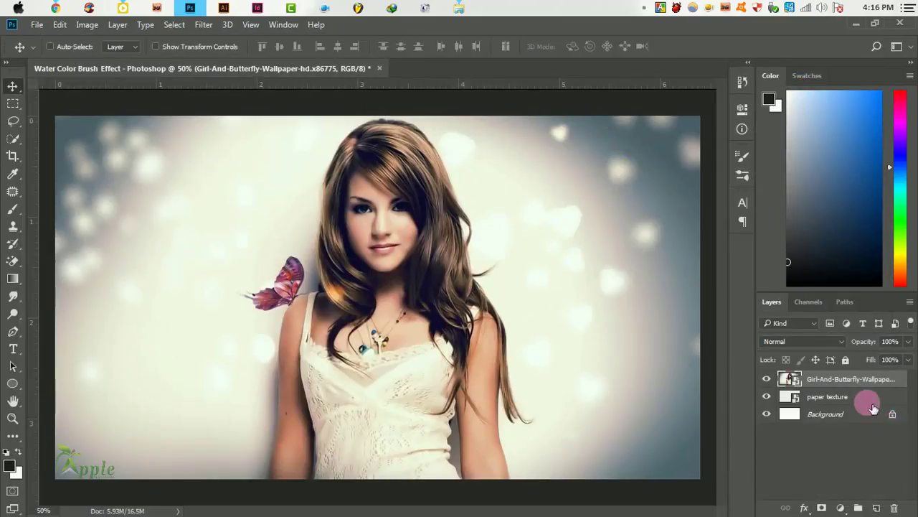
# - Apply Filter Gallery Dry Brush (brush size 2, detail 8, texture 1) to the portrait
pyautogui.rightClick(863, 385)
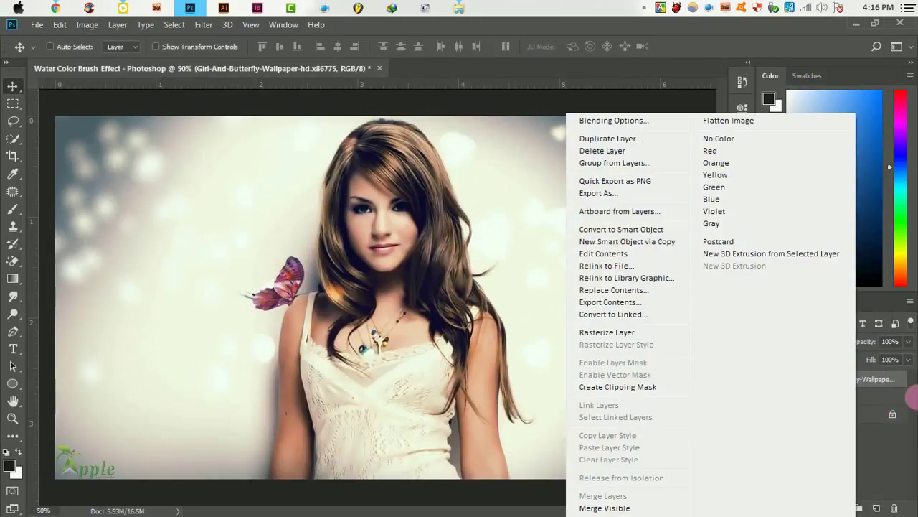
pyautogui.click(894, 382)
pyautogui.click(207, 25)
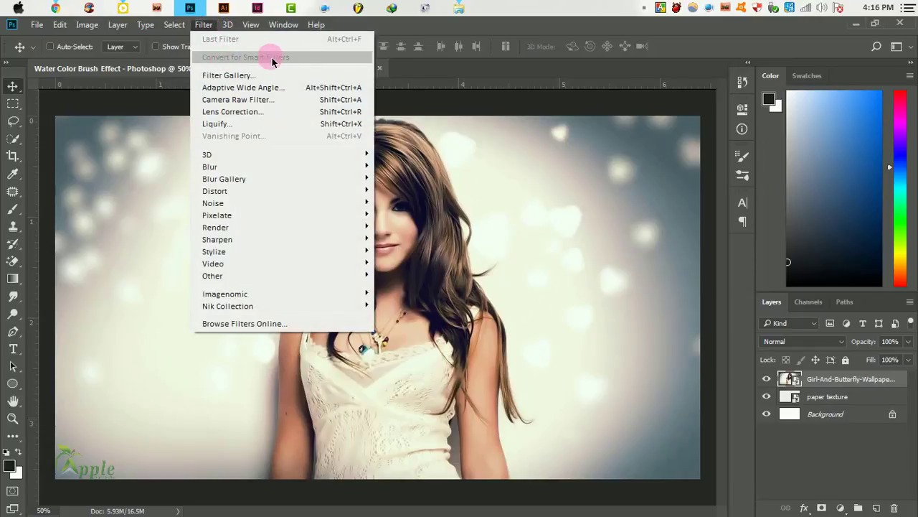
pyautogui.click(241, 79)
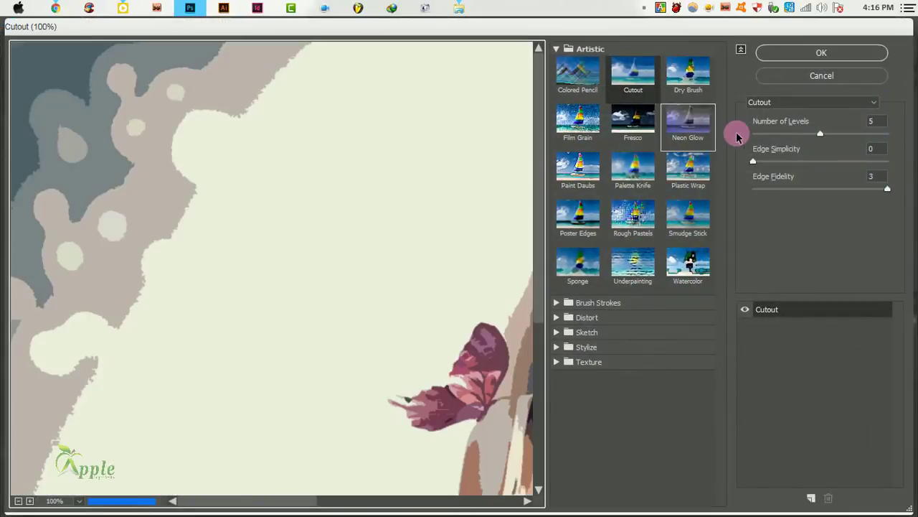
pyautogui.click(673, 93)
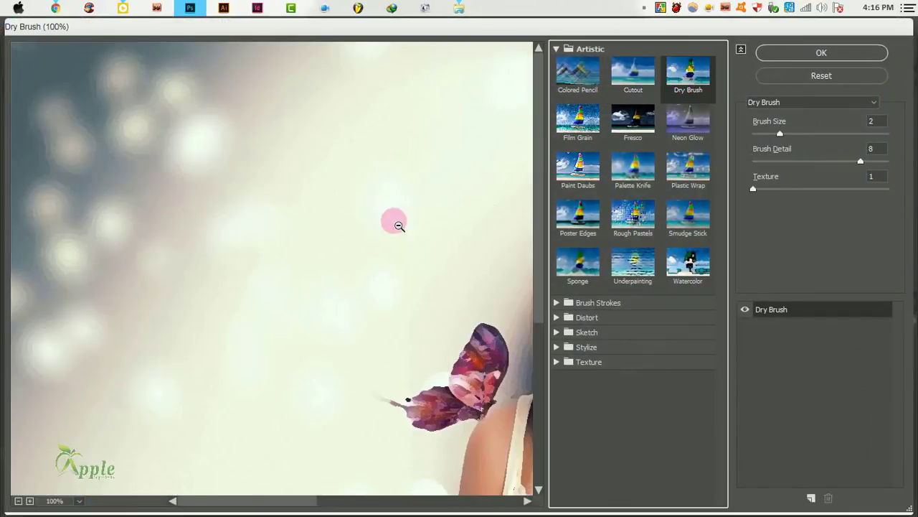
pyautogui.keyDown('alt'); pyautogui.click(363, 235); pyautogui.keyUp('alt')
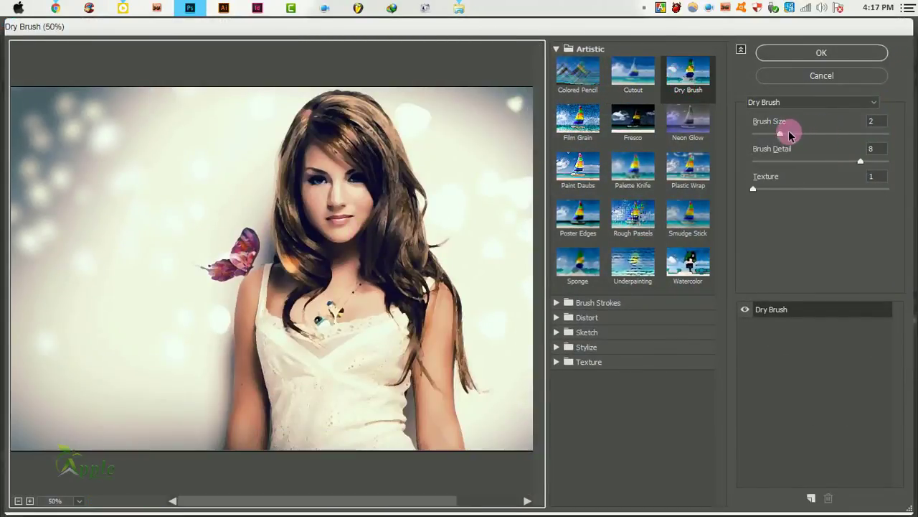
pyautogui.click(845, 52)
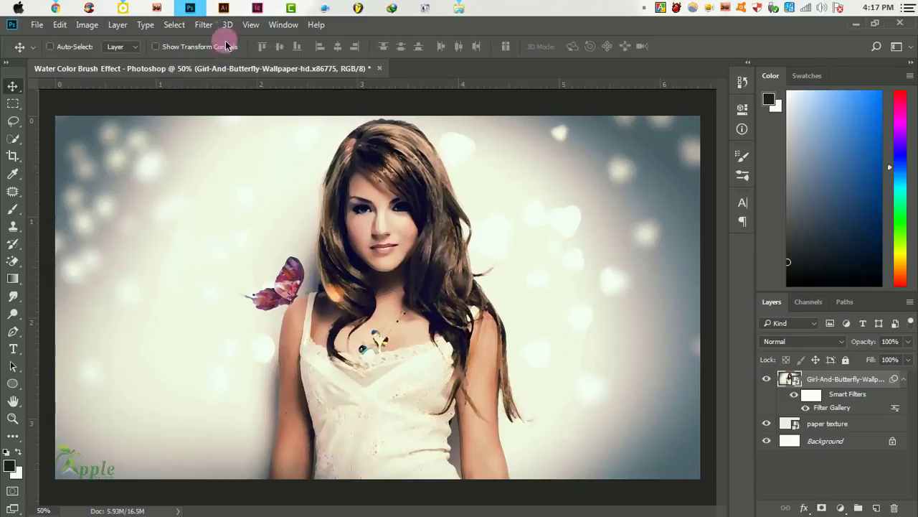
# - Add a Filter Gallery Cutout effect (Edge Simplicity 0, Edge Fidelity 3) with adjusted colour levels
pyautogui.click(206, 28)
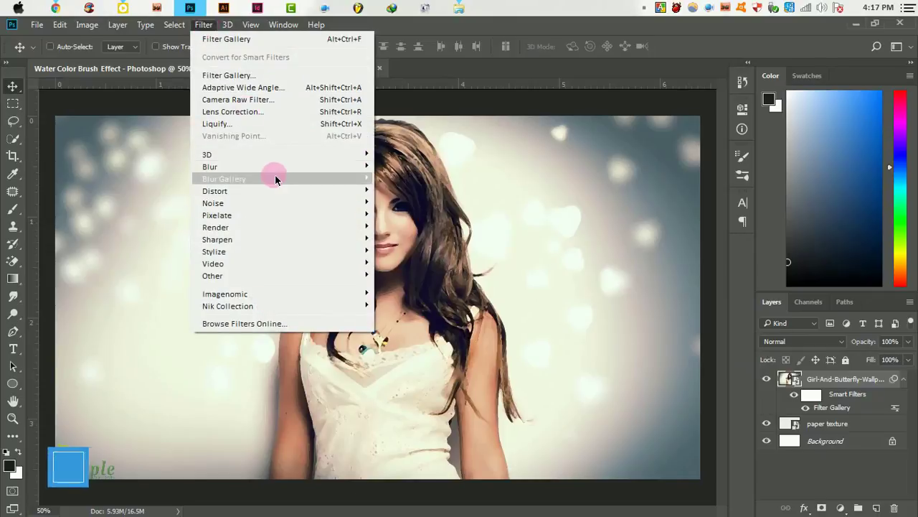
pyautogui.click(222, 75)
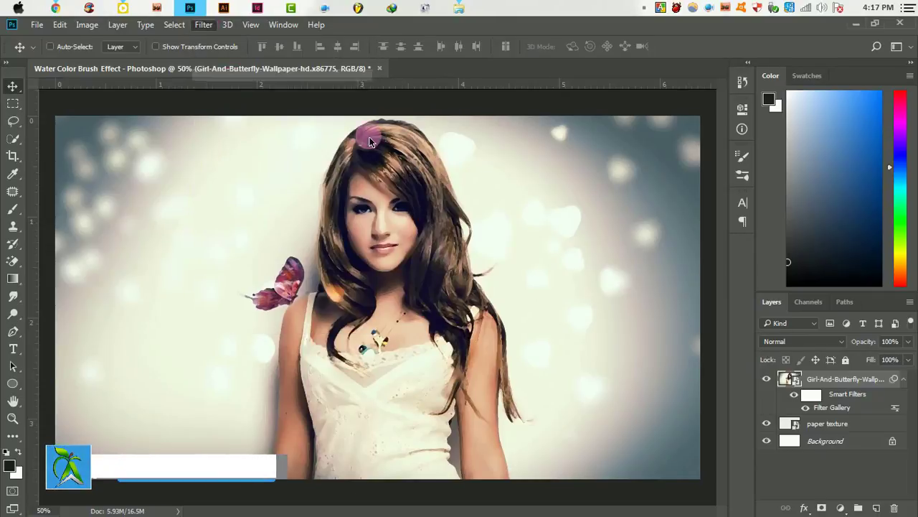
pyautogui.click(633, 71)
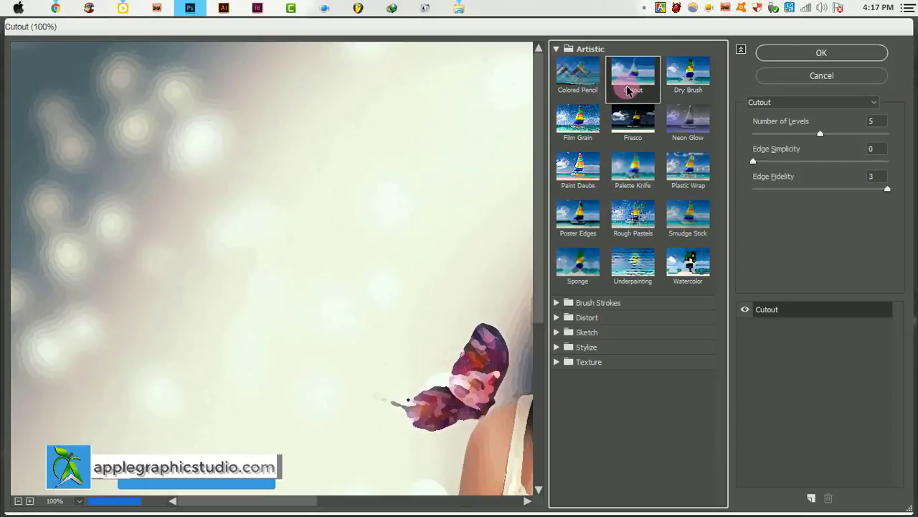
pyautogui.keyDown('alt'); pyautogui.click(302, 215); pyautogui.keyUp('alt')
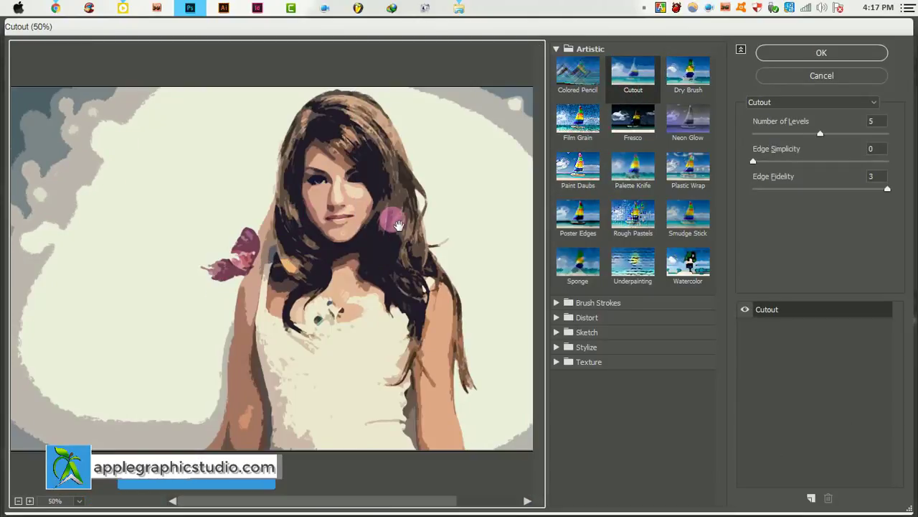
pyautogui.keyDown('alt'); pyautogui.click(398, 224); pyautogui.keyUp('alt')
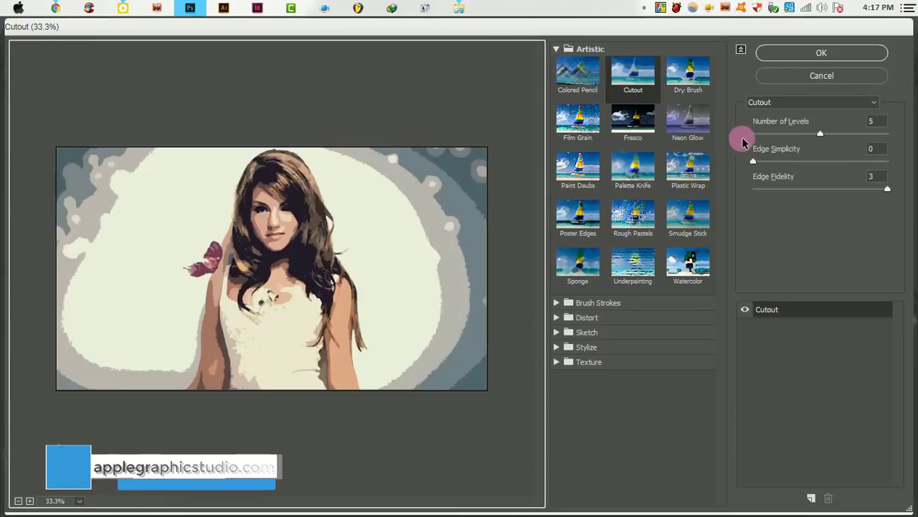
pyautogui.moveTo(820, 133)
pyautogui.mouseDown()
pyautogui.moveTo(759, 136)
pyautogui.moveTo(801, 140)
pyautogui.mouseUp()
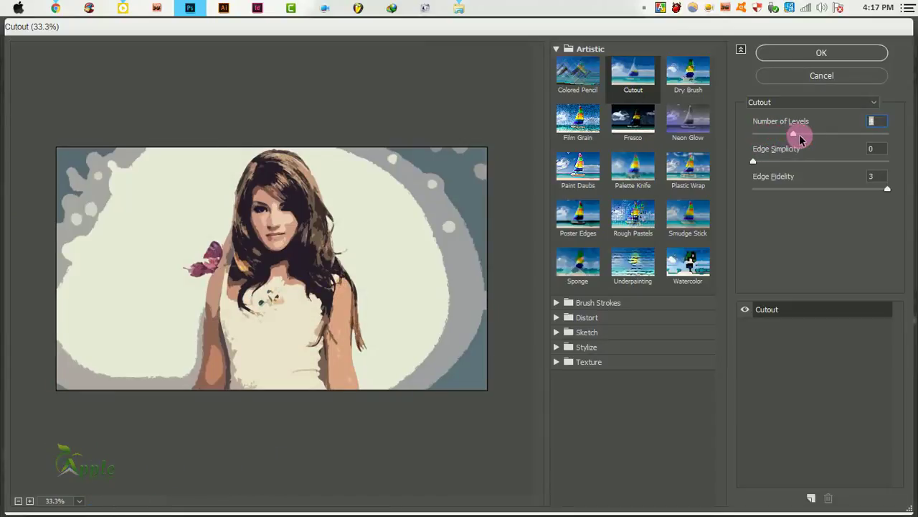
pyautogui.moveTo(822, 140); pyautogui.dragTo(847, 136)
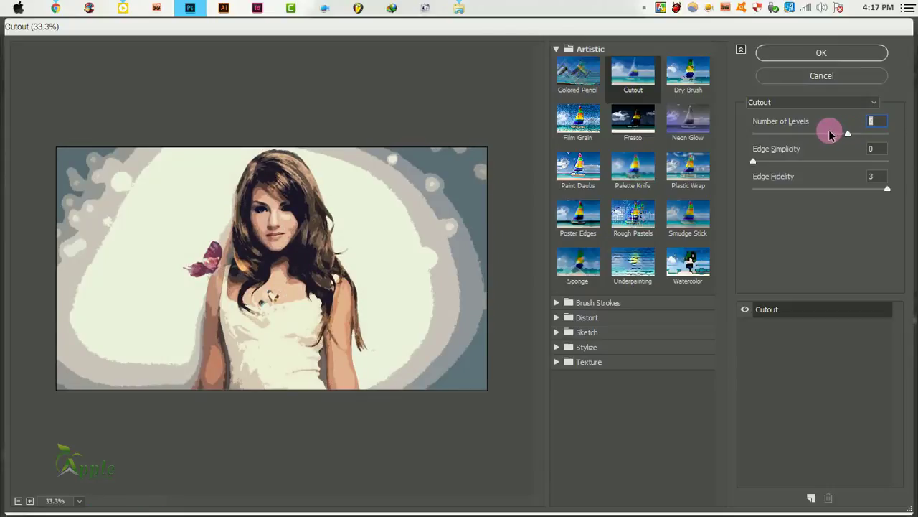
pyautogui.moveTo(828, 136); pyautogui.dragTo(826, 136)
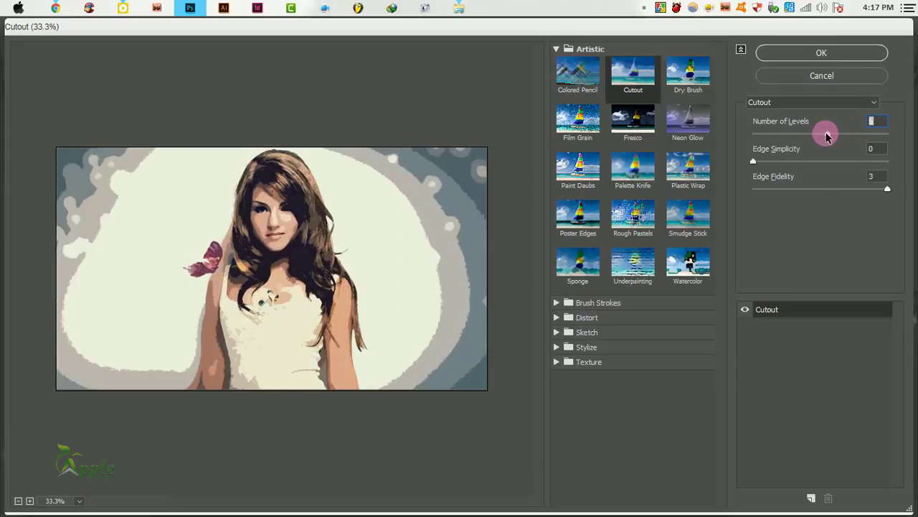
pyautogui.click(853, 54)
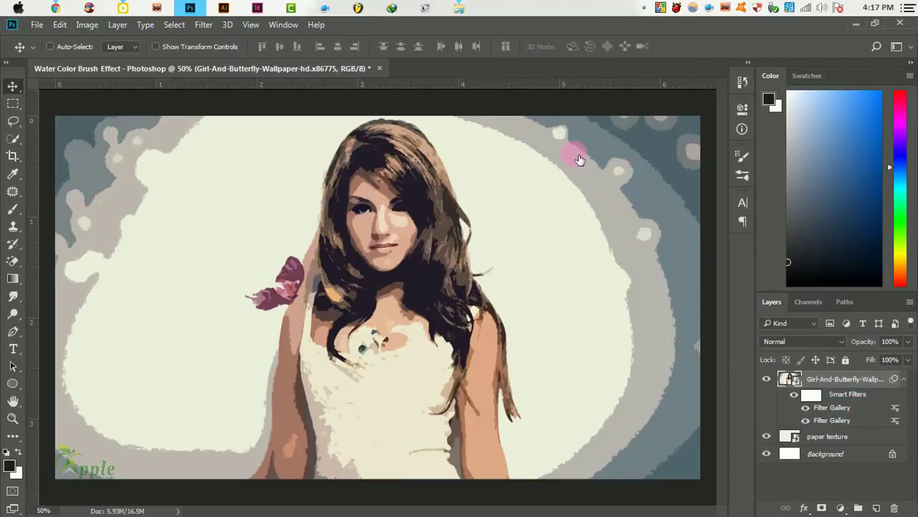
# - Set the Cutout smart filter's blending to Pin Light at 37% opacity
pyautogui.doubleClick(895, 407)
pyautogui.click(667, 194)
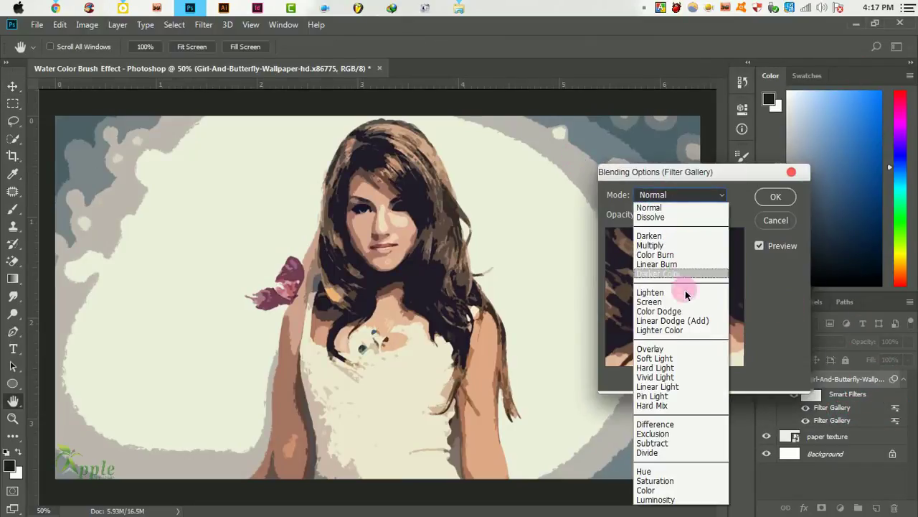
pyautogui.click(669, 400)
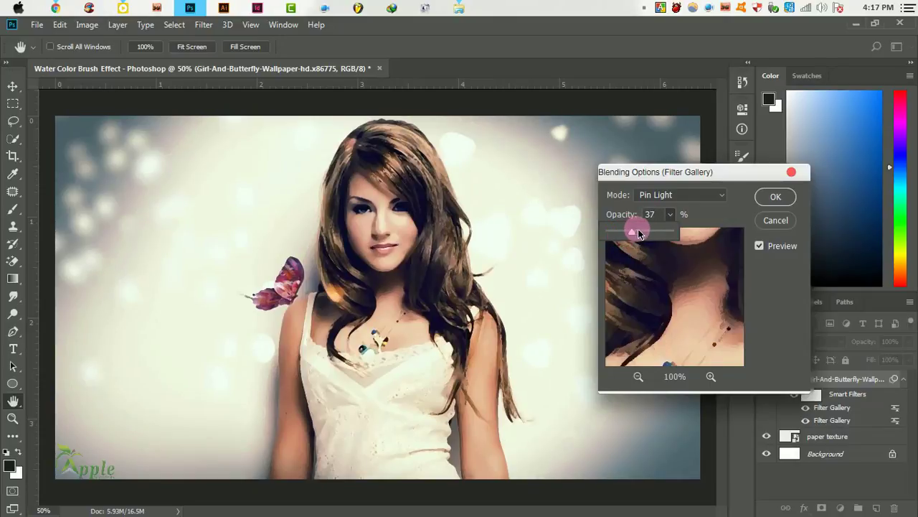
pyautogui.click(774, 197)
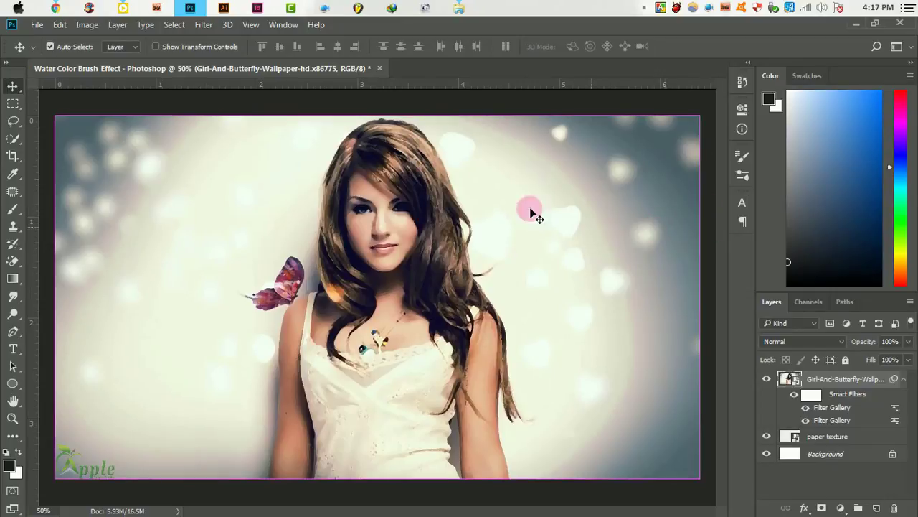
pyautogui.click(204, 27)
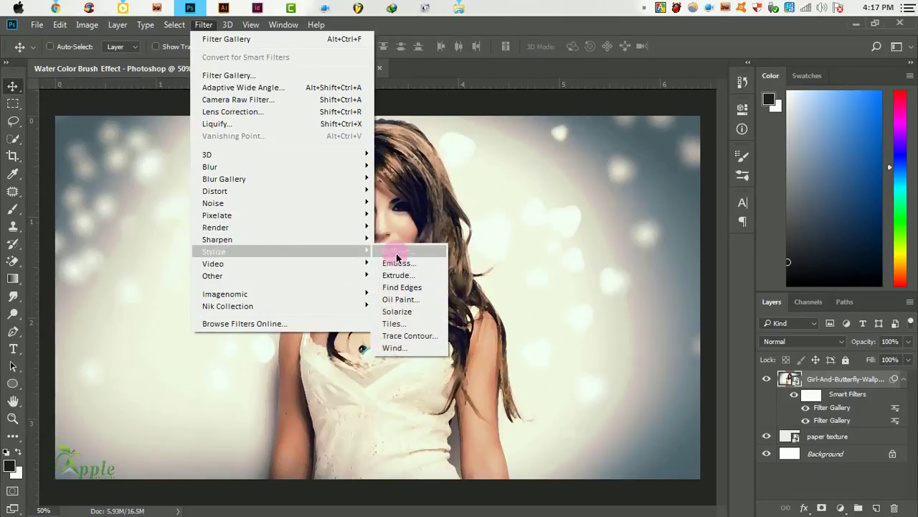
pyautogui.moveTo(213, 251)
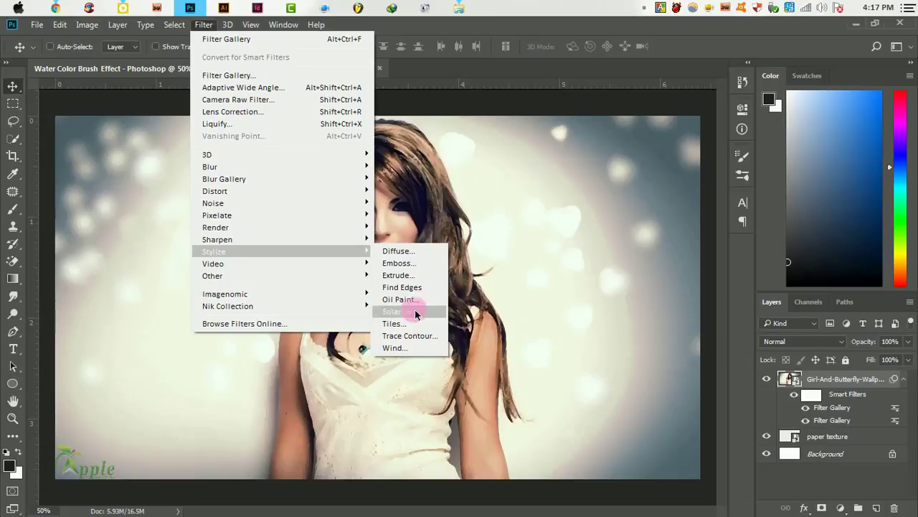
# - Apply Stylize > Find Edges to the portrait and open its blending options
pyautogui.click(434, 287)
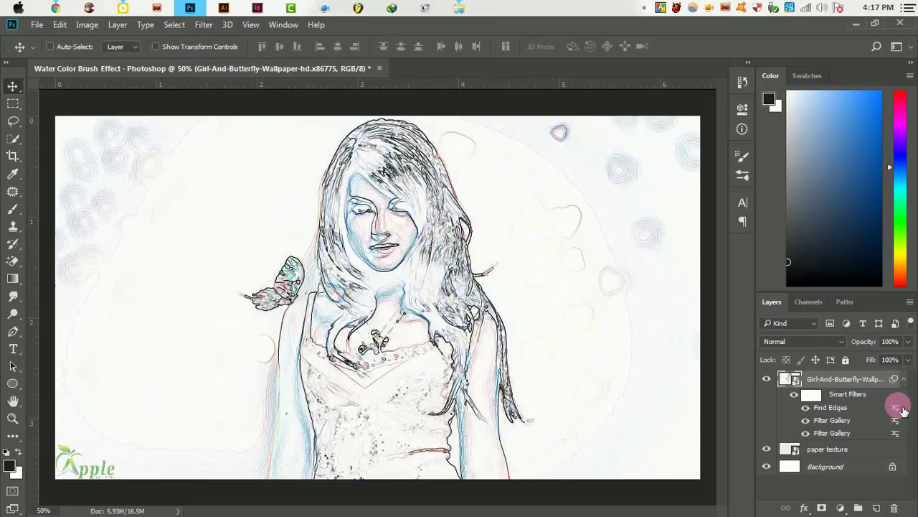
pyautogui.doubleClick(895, 407)
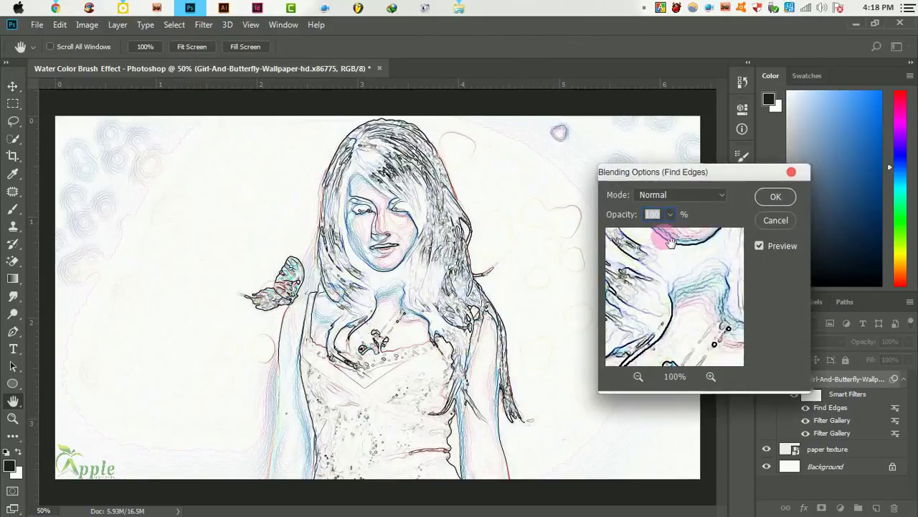
# - Lower the Find Edges opacity and preview several blend modes for it
pyautogui.moveTo(627, 233); pyautogui.dragTo(638, 235)
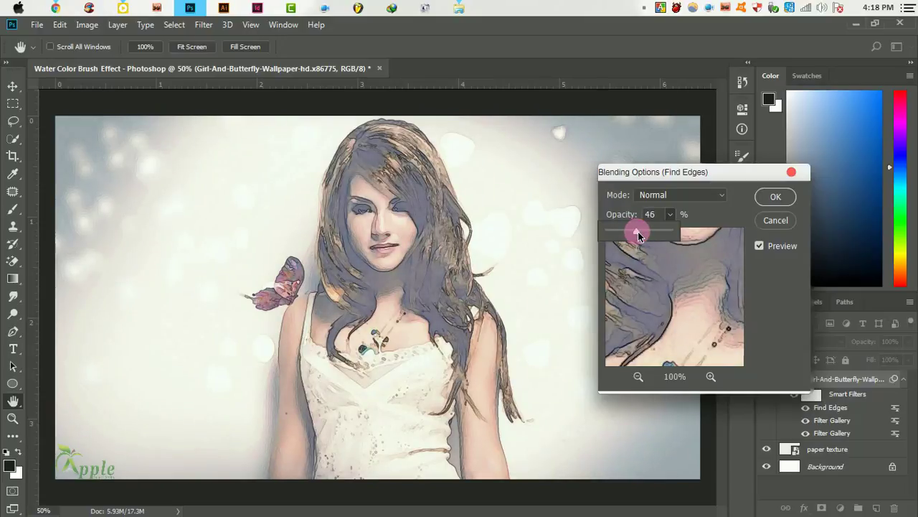
pyautogui.click(667, 197)
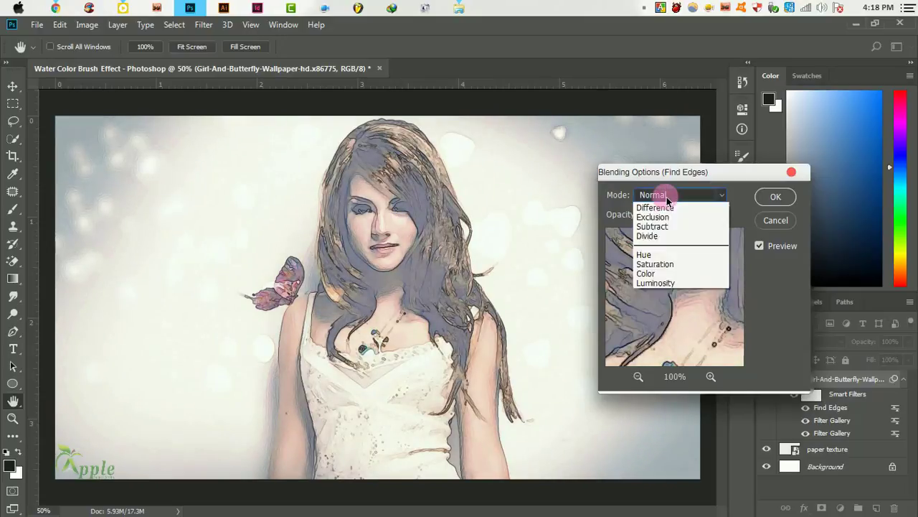
pyautogui.click(666, 208)
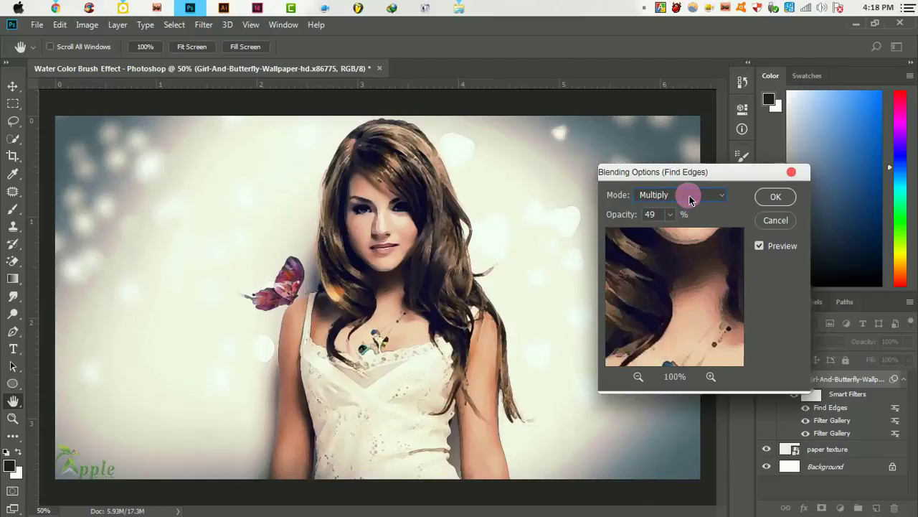
pyautogui.press('Down')
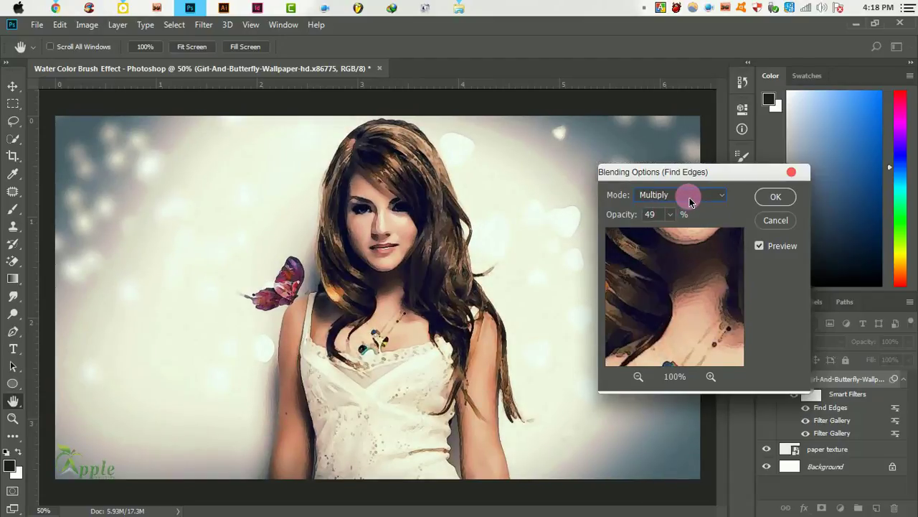
pyautogui.press('Down')
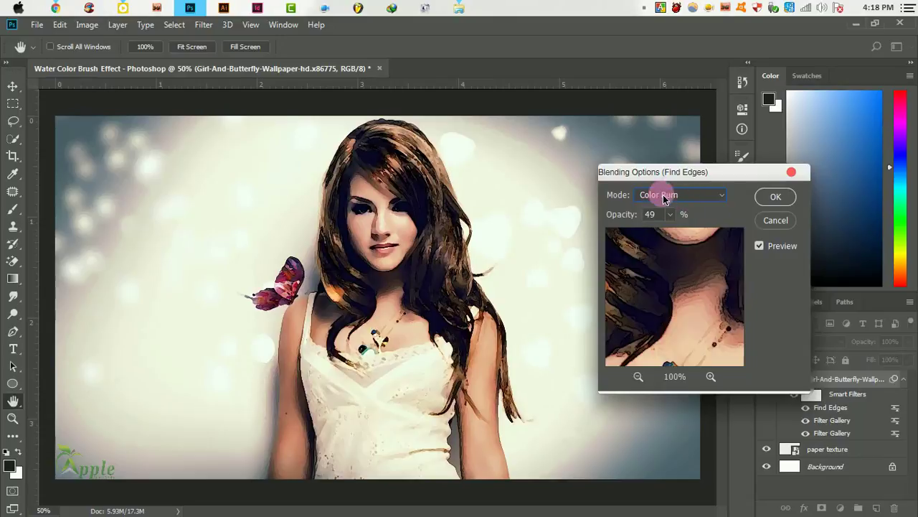
pyautogui.press('Down')
pyautogui.press('Down')
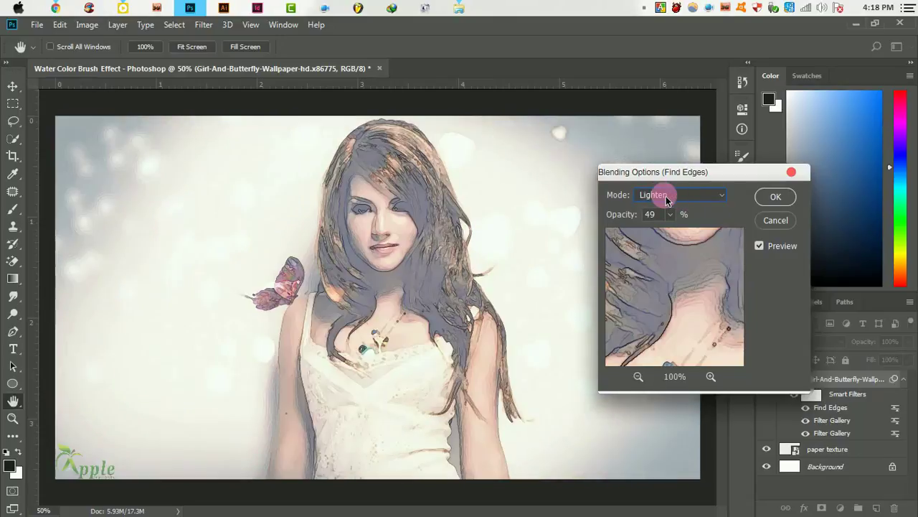
pyautogui.press('Down')
pyautogui.press('Down')
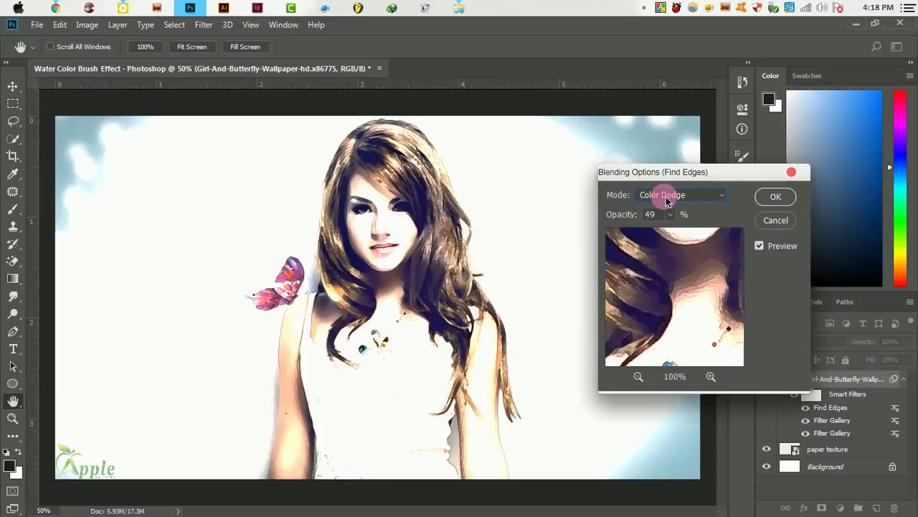
pyautogui.press('Down')
pyautogui.press('Down')
pyautogui.press('Down')
pyautogui.press('Down')
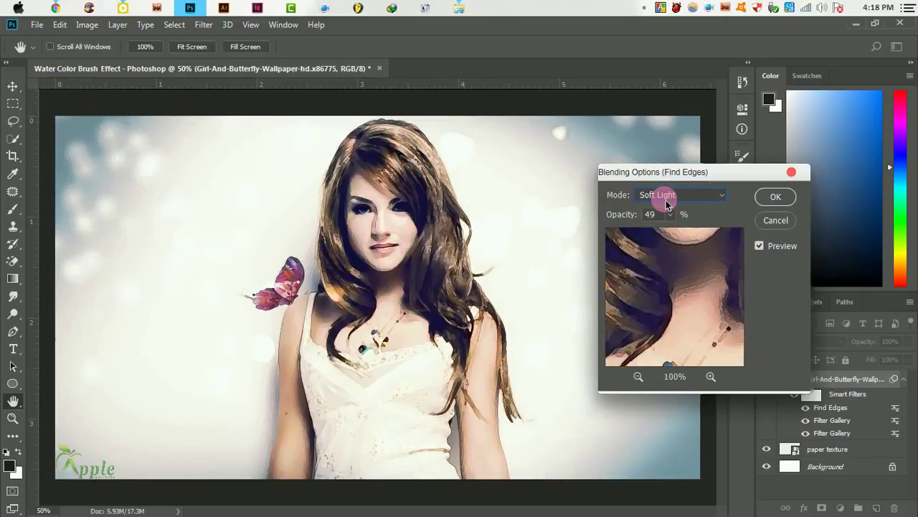
pyautogui.press('Down')
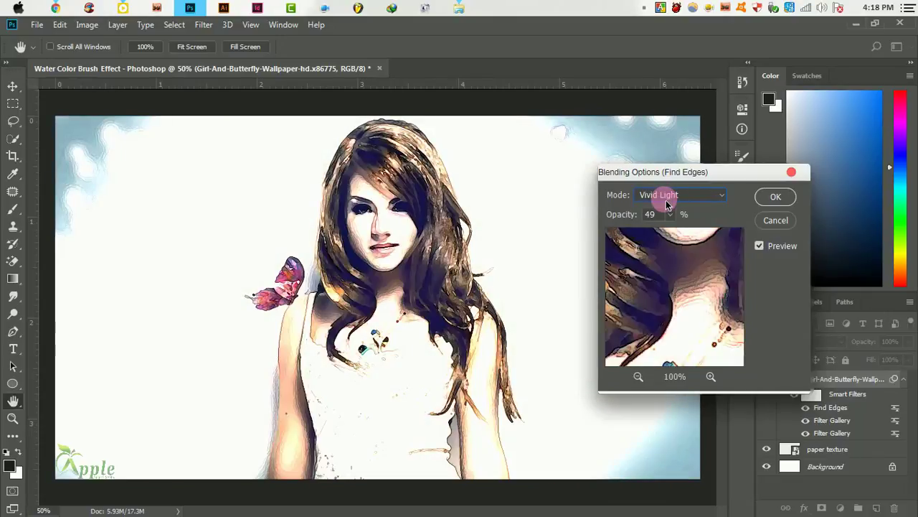
pyautogui.press('Down')
# - Settle the Find Edges blend on Soft Light at 49% and collapse the smart filters
pyautogui.click(668, 200)
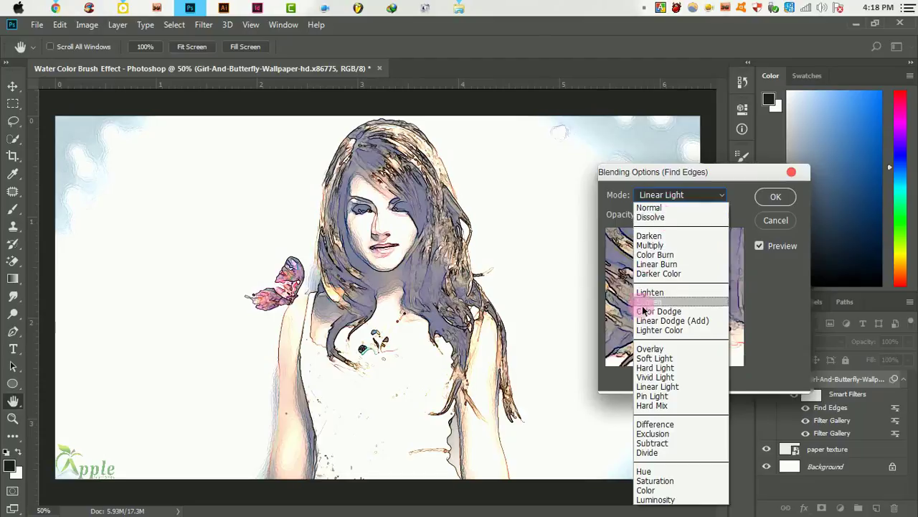
pyautogui.click(666, 257)
pyautogui.click(776, 223)
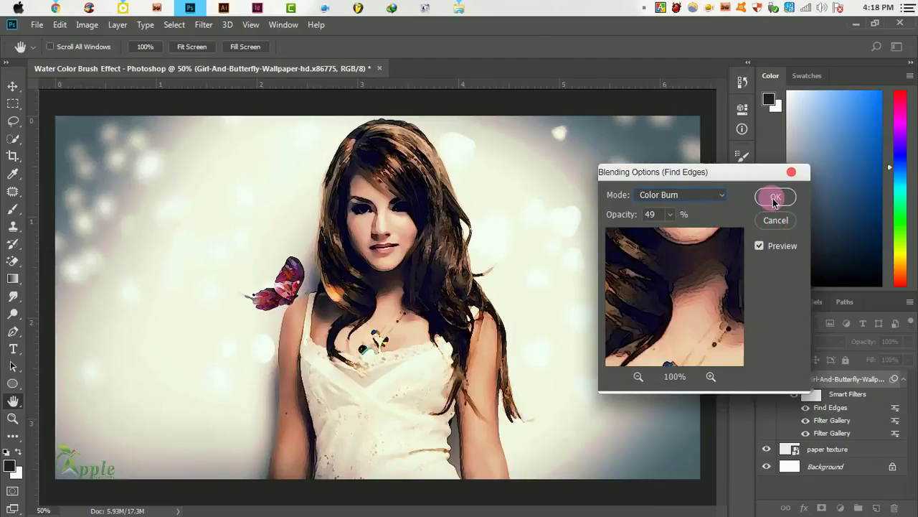
pyautogui.click(713, 196)
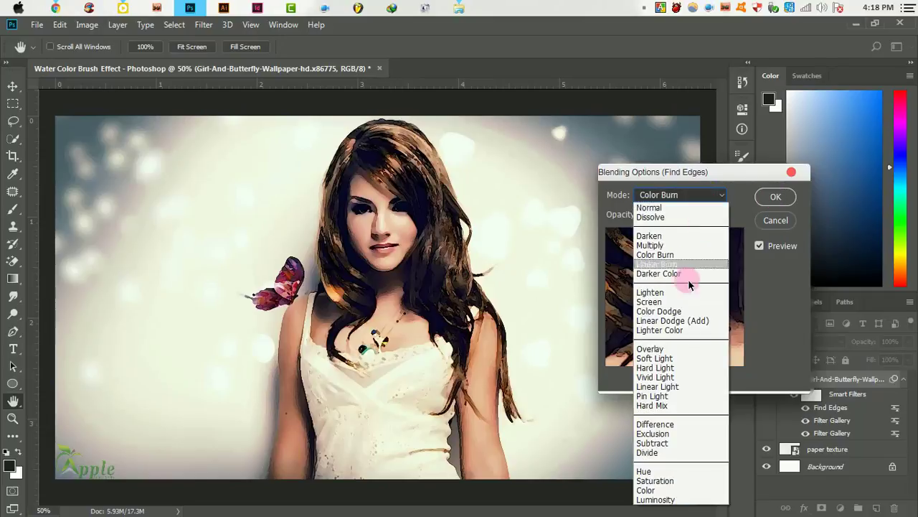
pyautogui.click(673, 305)
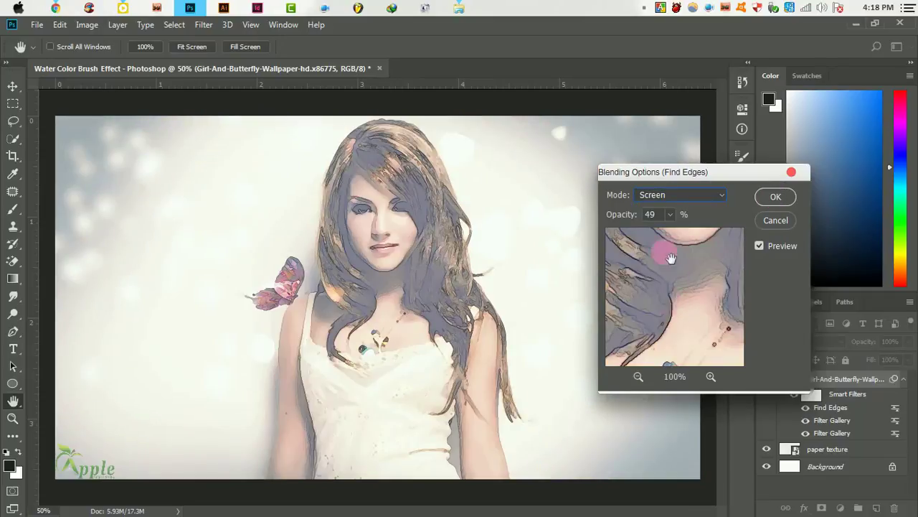
pyautogui.click(654, 195)
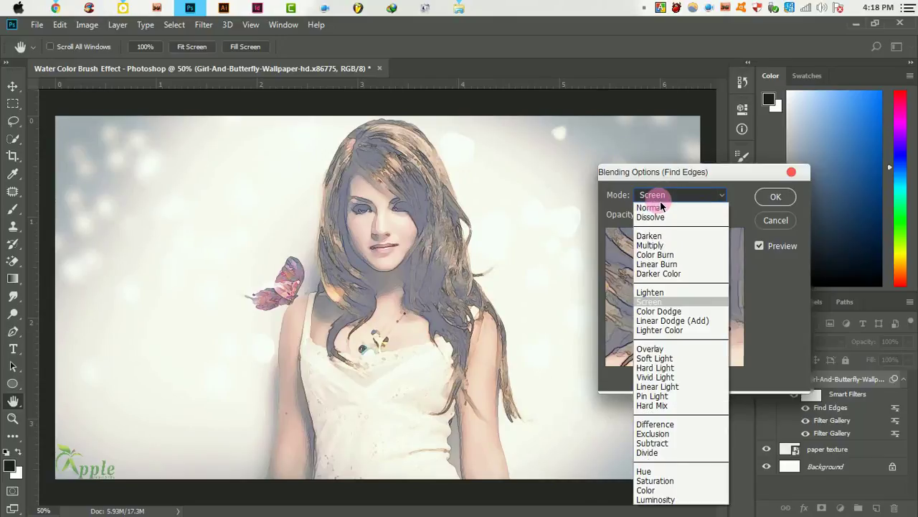
pyautogui.click(650, 349)
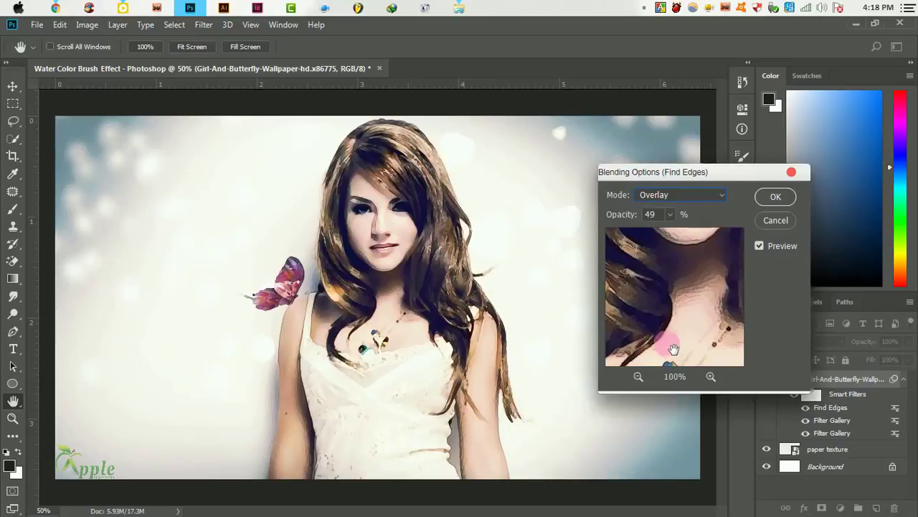
pyautogui.press('Down')
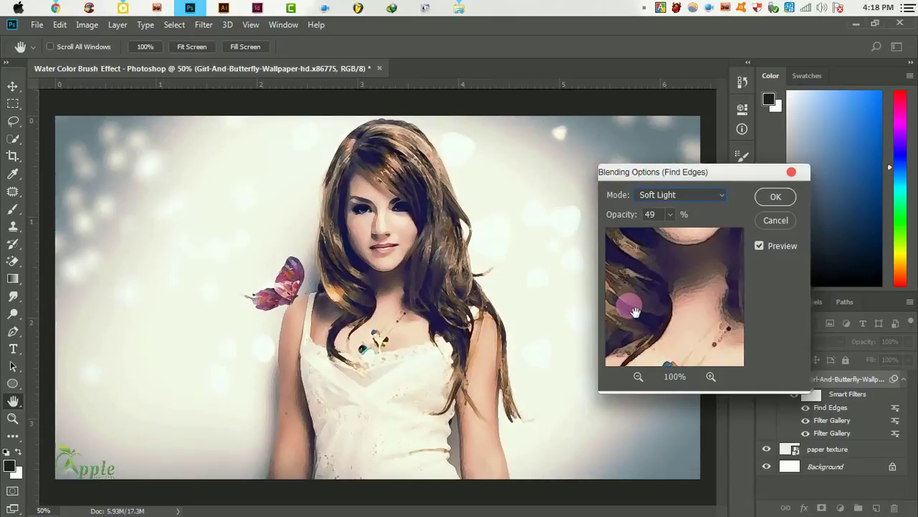
pyautogui.click(774, 198)
pyautogui.click(906, 380)
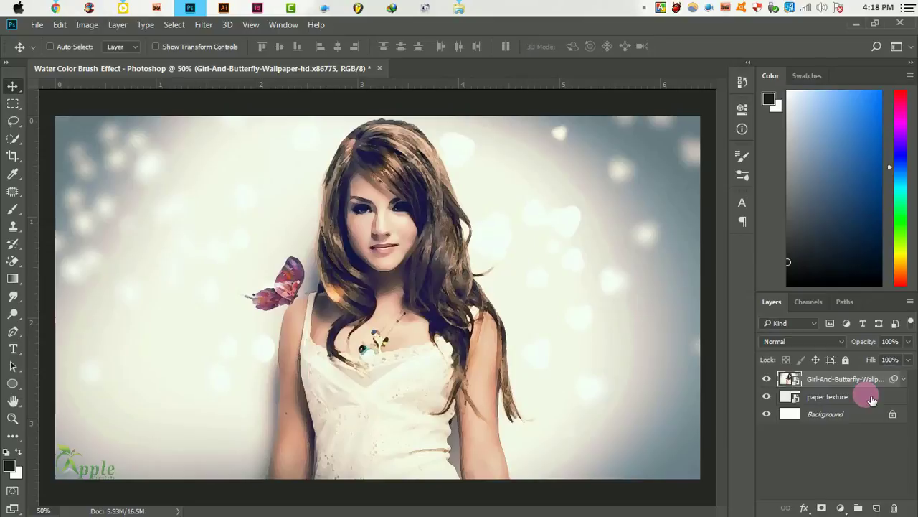
# - Duplicate the portrait, move both copies beneath the paper texture, and set texture opacity to 65%
pyautogui.moveTo(866, 380); pyautogui.dragTo(879, 507)
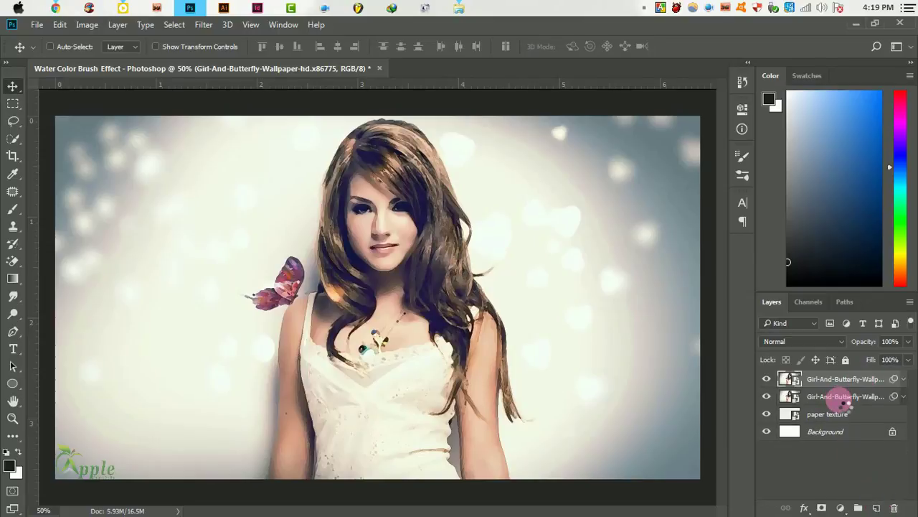
pyautogui.keyDown('shift'); pyautogui.click(844, 399); pyautogui.keyUp('shift')
pyautogui.moveTo(846, 406); pyautogui.dragTo(851, 423)
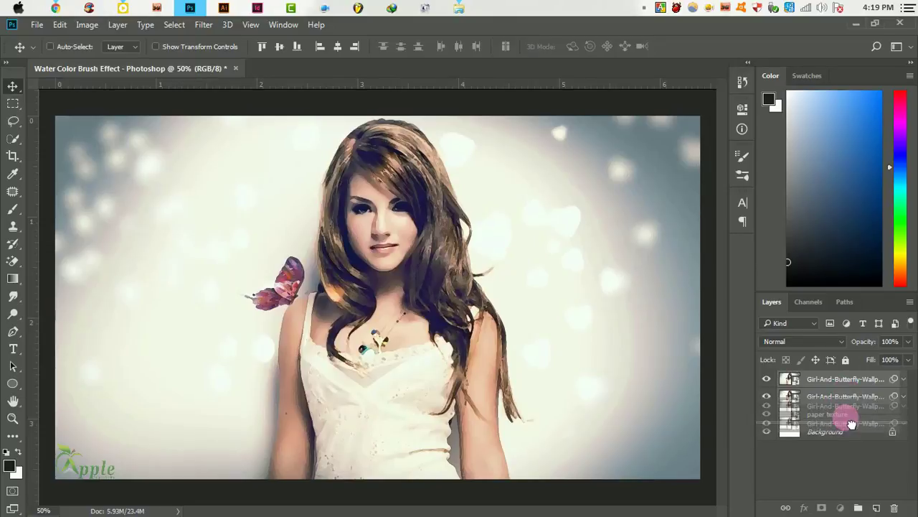
pyautogui.click(850, 389)
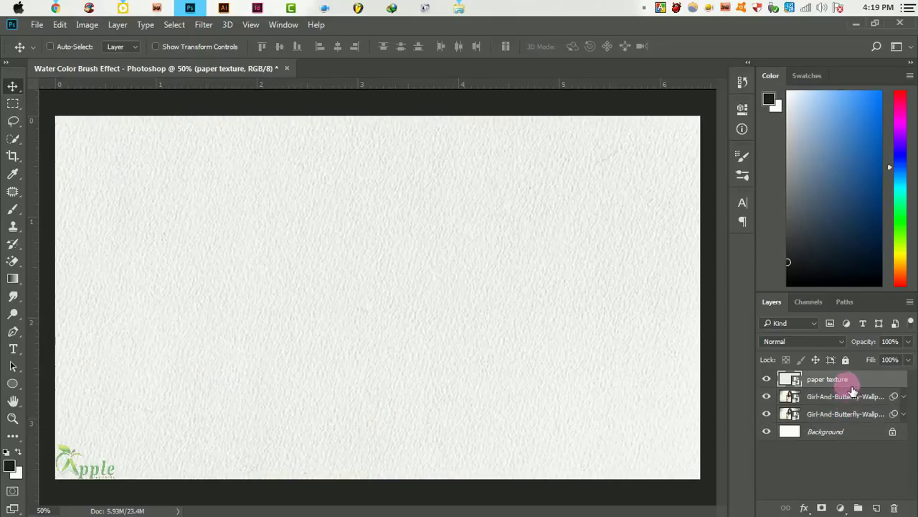
pyautogui.moveTo(907, 356); pyautogui.dragTo(888, 359)
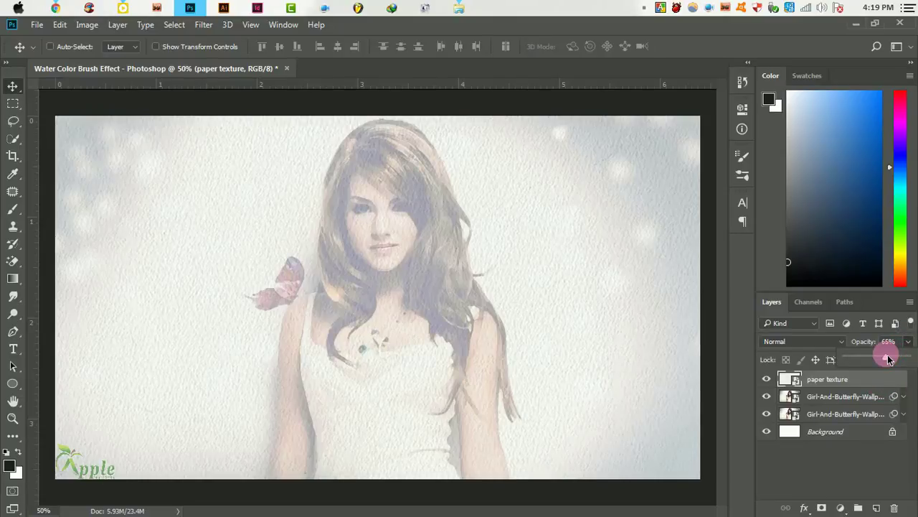
# - Shift both portrait layers slightly downward on the canvas
pyautogui.click(886, 400)
pyautogui.click(846, 397)
pyautogui.keyDown('shift'); pyautogui.click(839, 416); pyautogui.keyUp('shift')
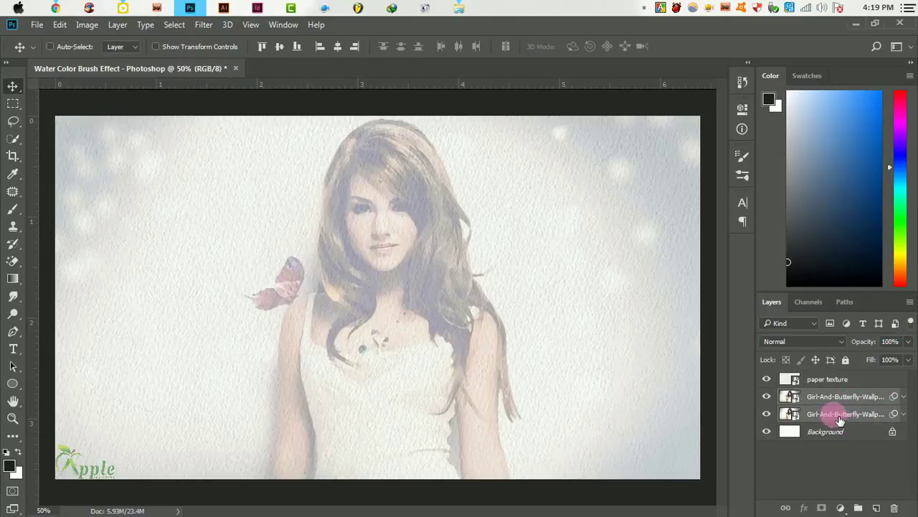
pyautogui.moveTo(384, 203)
pyautogui.mouseDown()
pyautogui.moveTo(388, 246)
pyautogui.moveTo(386, 221)
pyautogui.mouseUp()
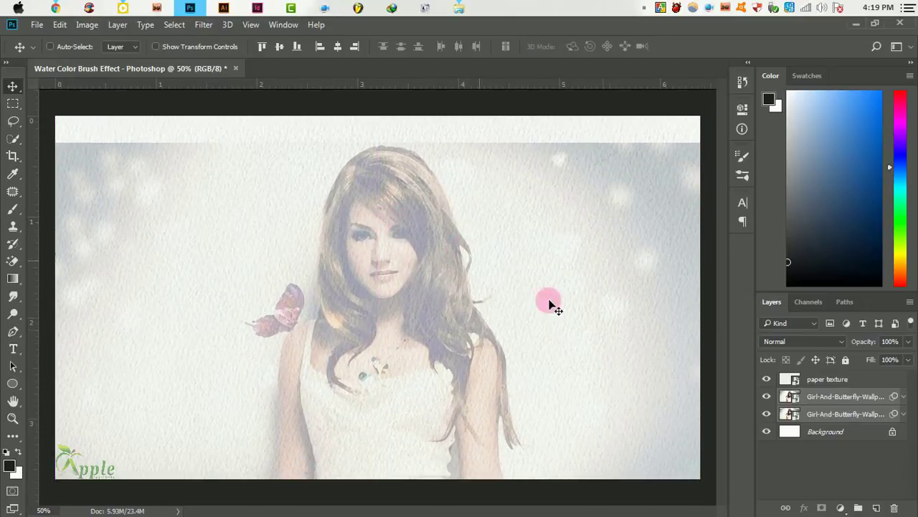
# - Mask the paper texture layer and launch Import Brushes from the brush picker's gear menu
pyautogui.click(825, 386)
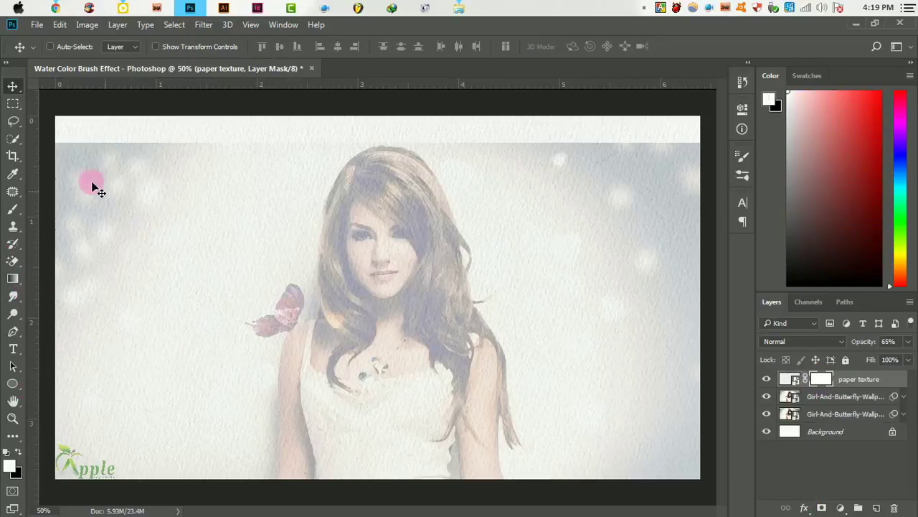
pyautogui.click(16, 211)
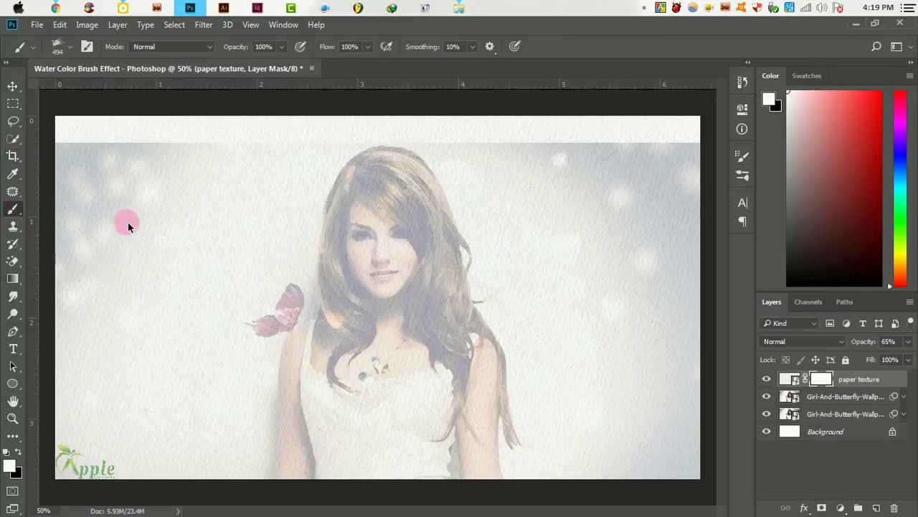
pyautogui.rightClick(351, 228)
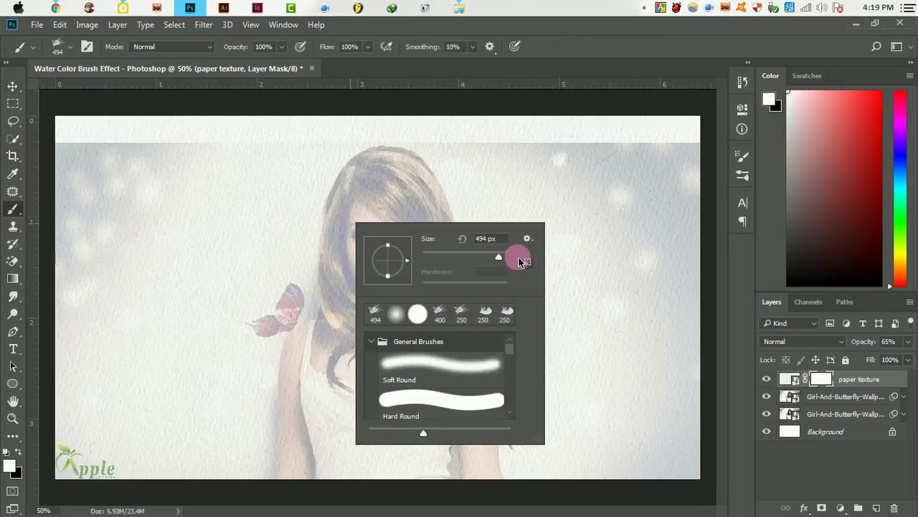
pyautogui.click(528, 239)
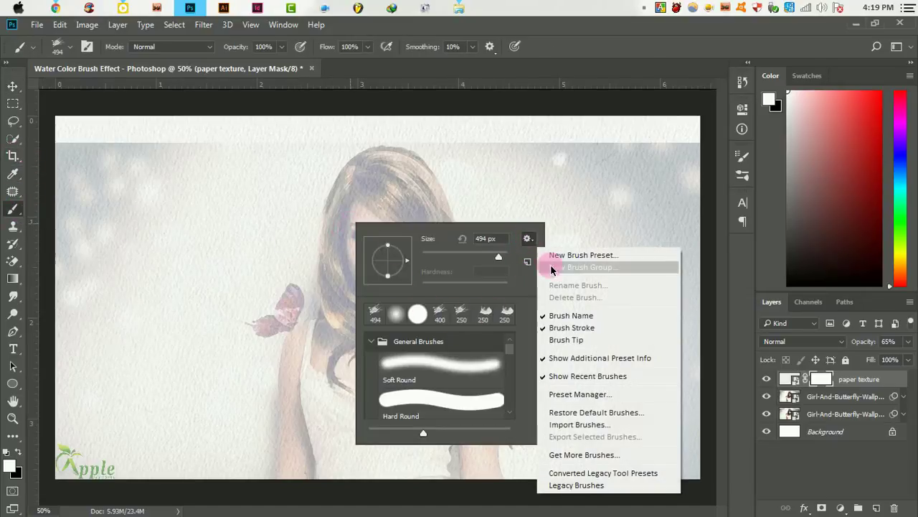
pyautogui.click(583, 426)
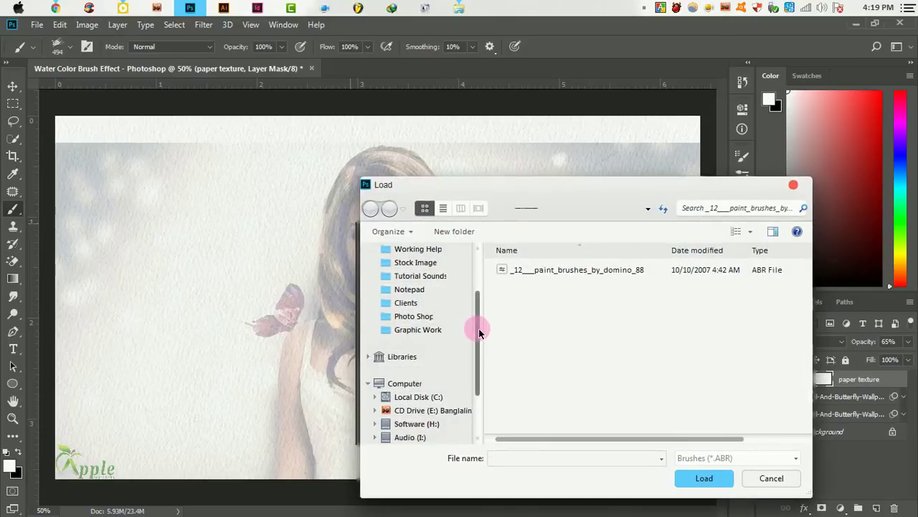
# - Go to the Desktop's watercolor brushes folder and select 'Mcbad - watercolor.abr'
pyautogui.moveTo(479, 331); pyautogui.dragTo(478, 263)
pyautogui.click(408, 268)
pyautogui.scroll(-3, 570, 350)
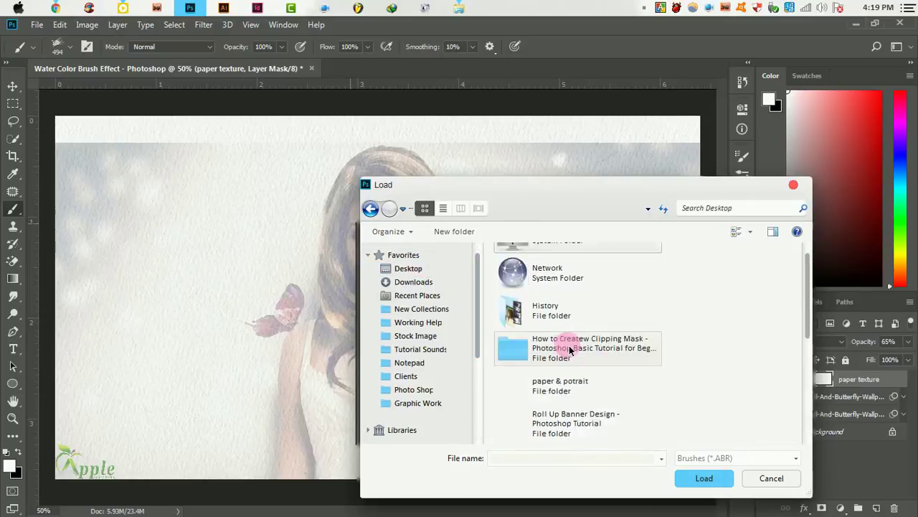
pyautogui.scroll(-3, 570, 349)
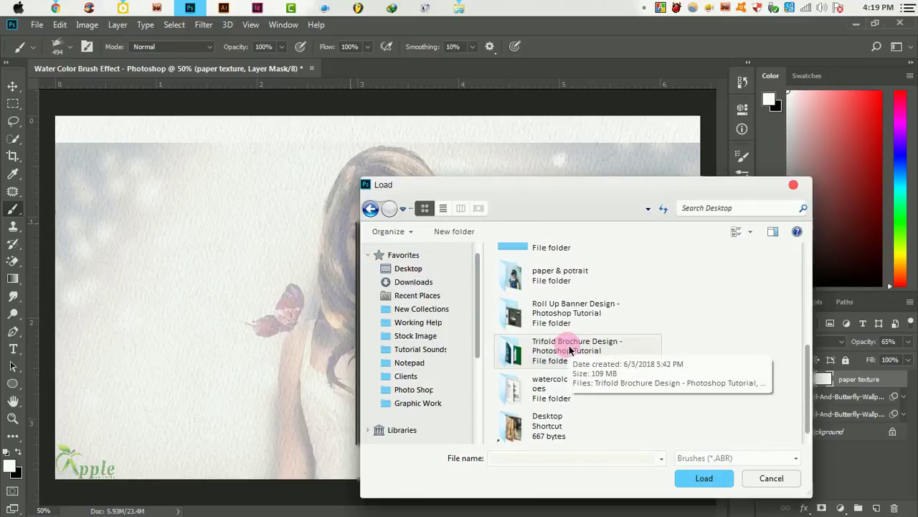
pyautogui.doubleClick(562, 390)
pyautogui.click(540, 287)
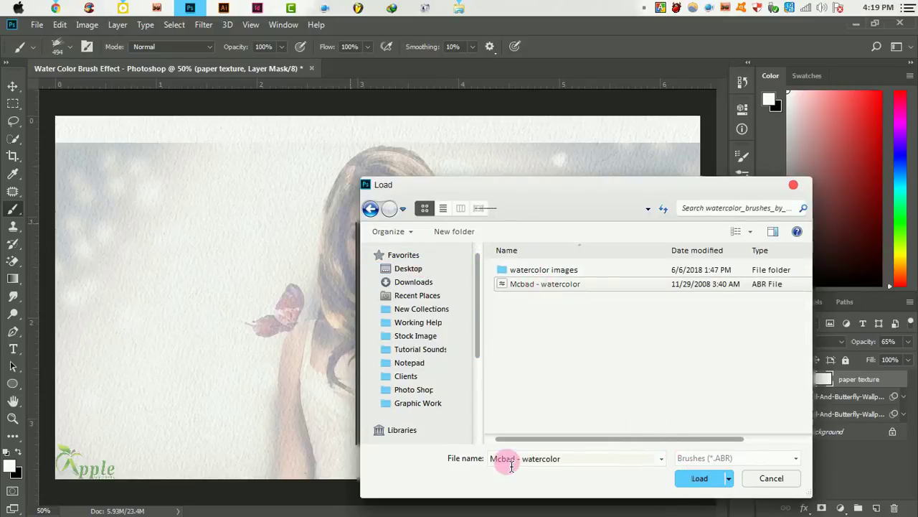
# - Load the Mcbad - watercolor brush set and expand its folder in the brush picker
pyautogui.click(703, 479)
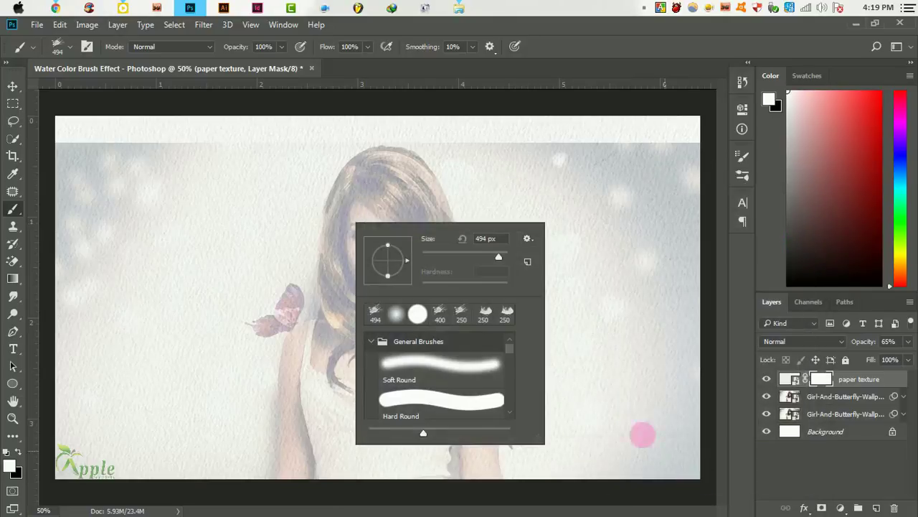
pyautogui.click(385, 353)
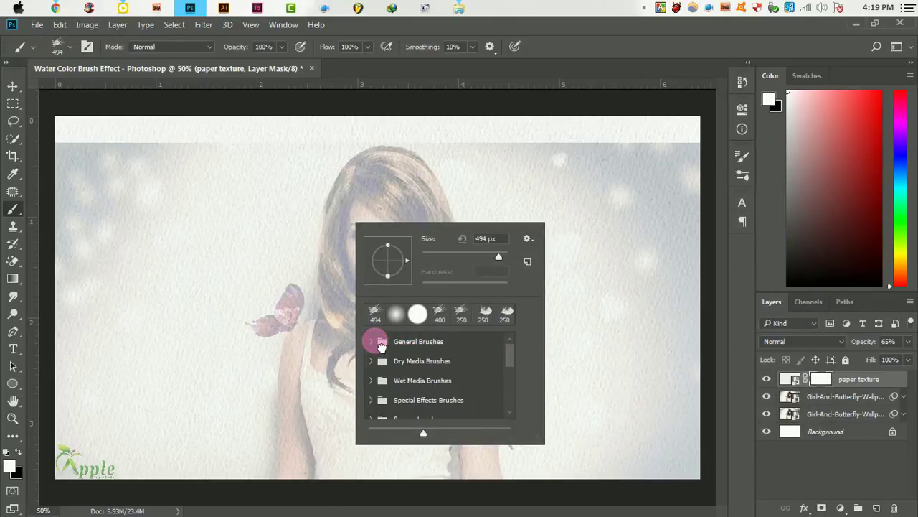
pyautogui.click(477, 357)
pyautogui.moveTo(513, 356); pyautogui.dragTo(507, 403)
pyautogui.click(400, 408)
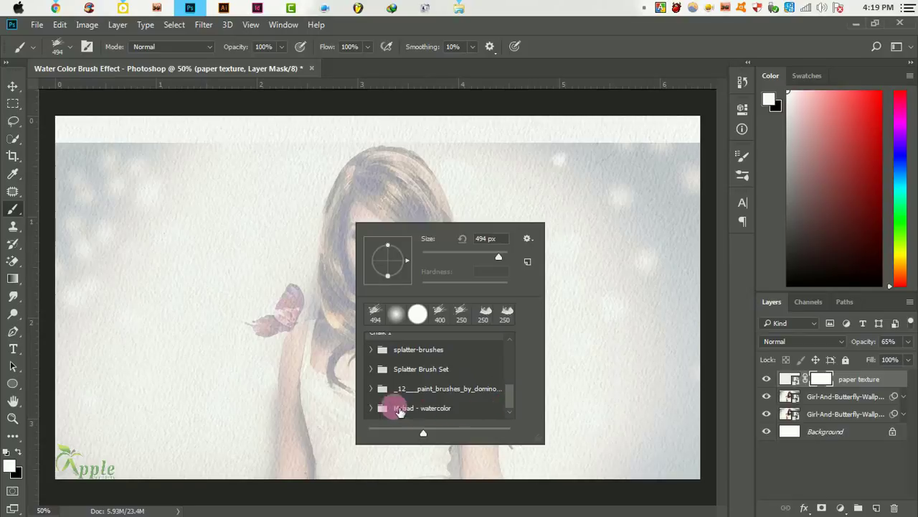
pyautogui.click(371, 408)
# - Try watercolour brushes 1 to 3, then settle on brush 4 at 488 px
pyautogui.click(459, 399)
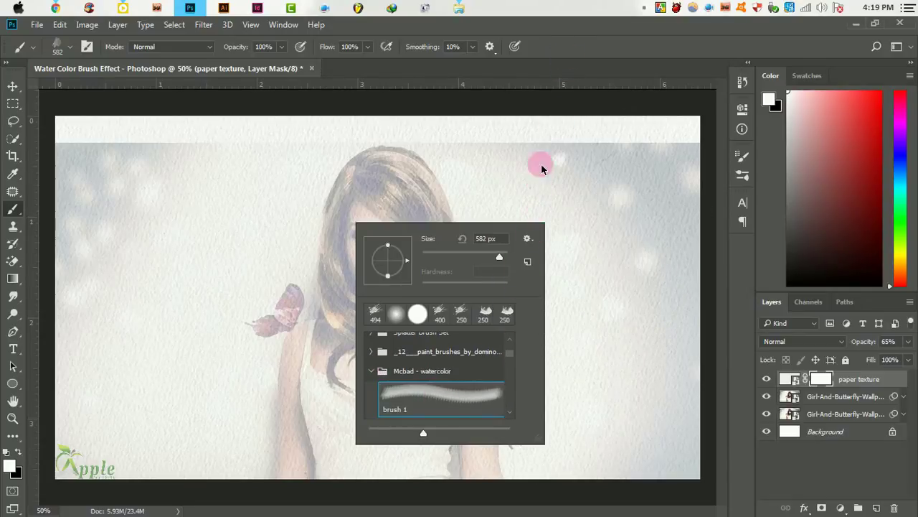
pyautogui.scroll(-1, 439, 409)
pyautogui.click(466, 393)
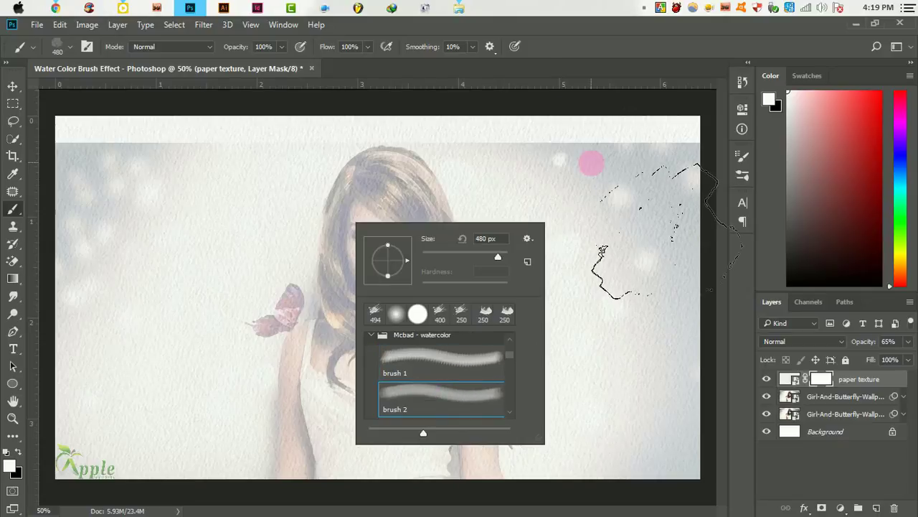
pyautogui.scroll(-1, 422, 414)
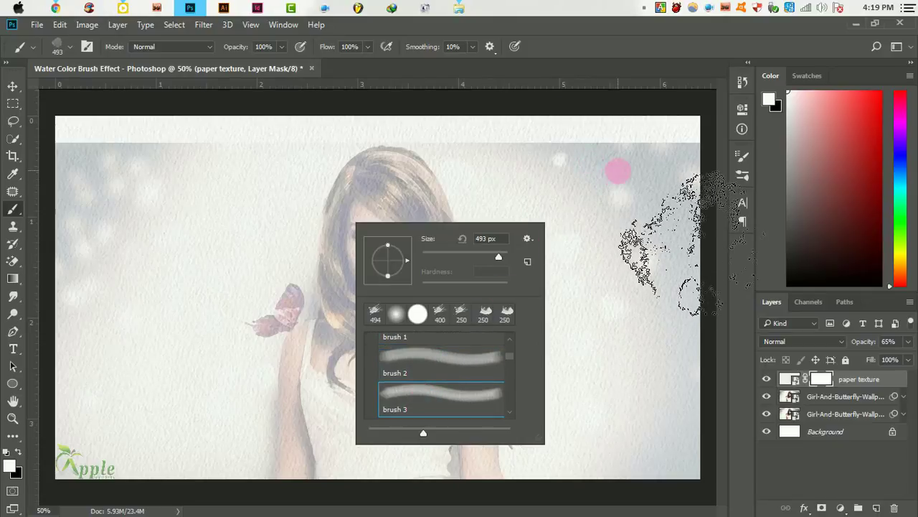
pyautogui.click(444, 390)
pyautogui.scroll(-1, 447, 390)
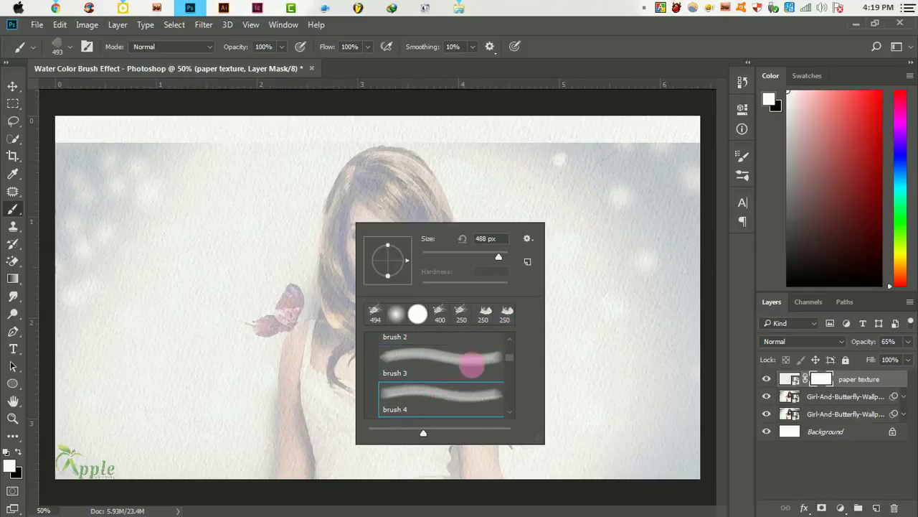
pyautogui.doubleClick(470, 363)
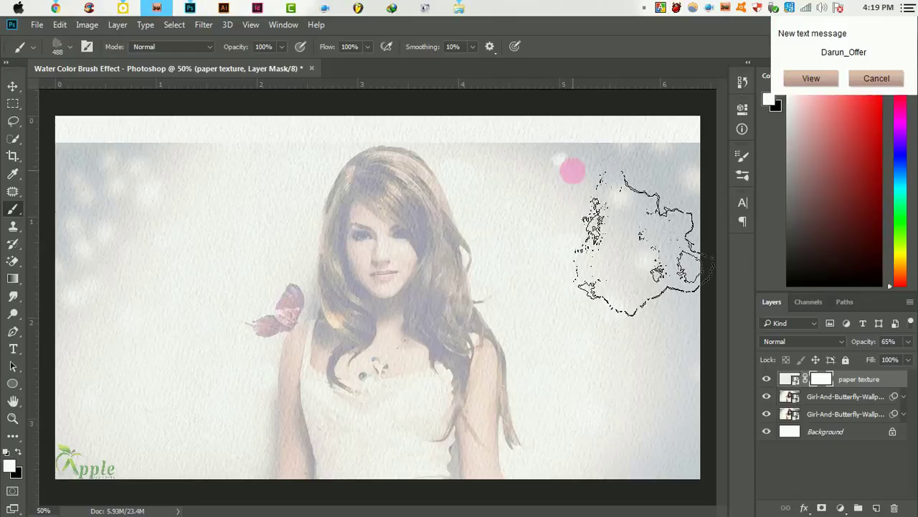
# - Dismiss the notification, paint watercolour strokes on the texture mask, and set black foreground
pyautogui.click(877, 79)
pyautogui.moveTo(548, 205)
pyautogui.mouseDown()
pyautogui.moveTo(437, 297)
pyautogui.moveTo(473, 303)
pyautogui.moveTo(268, 353)
pyautogui.moveTo(328, 318)
pyautogui.mouseUp()
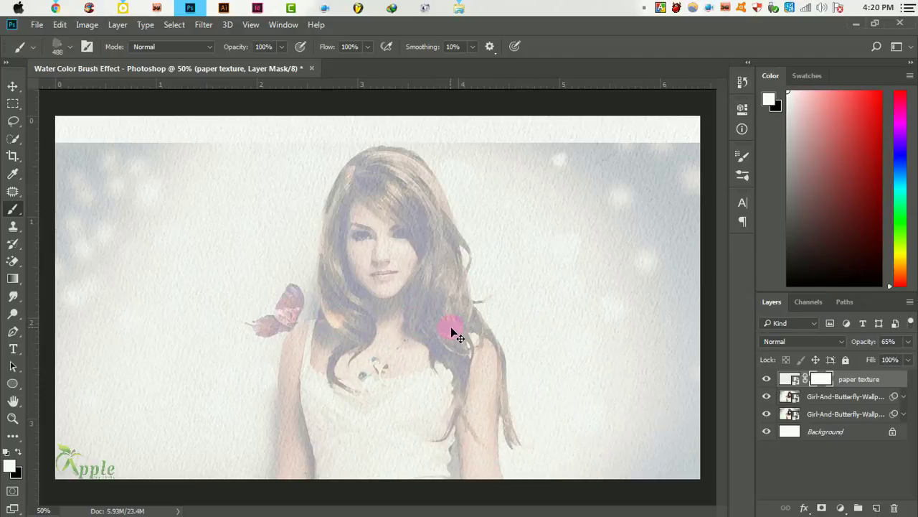
pyautogui.moveTo(441, 400)
pyautogui.mouseDown()
pyautogui.moveTo(389, 379)
pyautogui.moveTo(510, 410)
pyautogui.moveTo(379, 379)
pyautogui.moveTo(544, 400)
pyautogui.mouseUp()
pyautogui.click(19, 451)
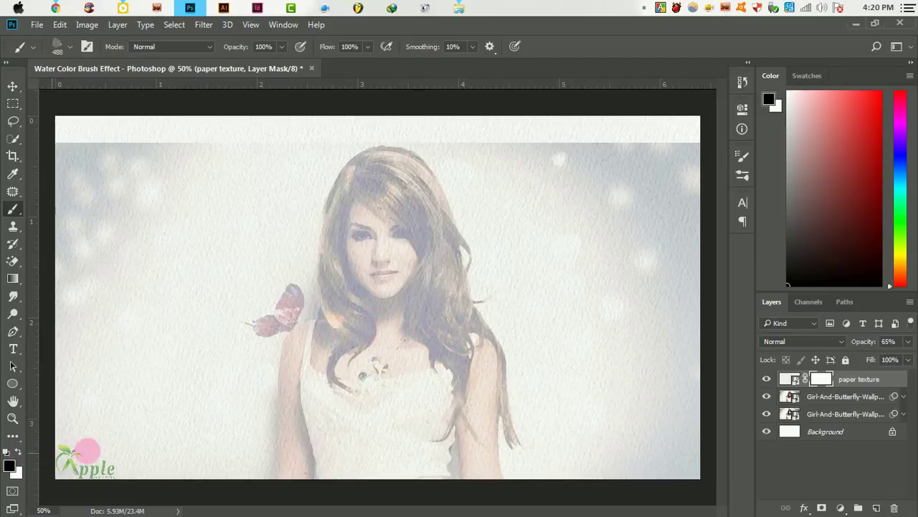
# - Dab the hair, neck and face into view, then switch to watercolour brush 5 for the face
pyautogui.click(333, 347)
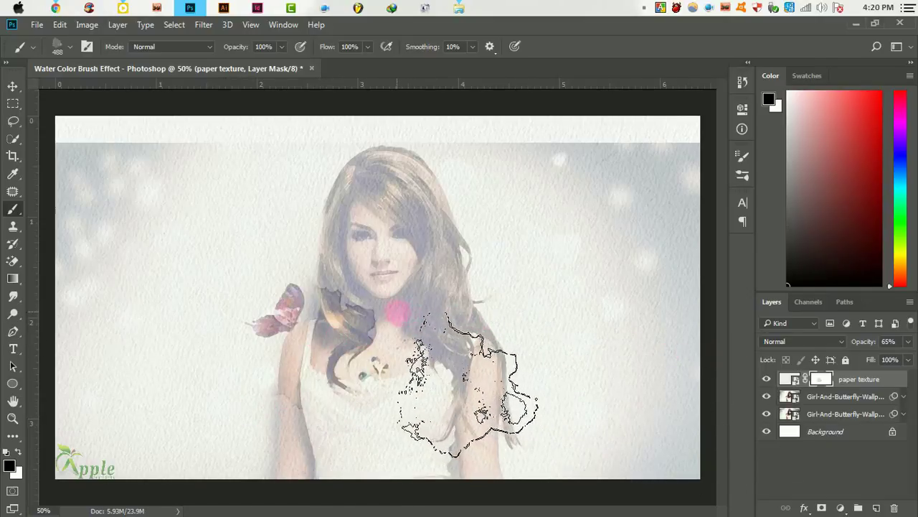
pyautogui.click(388, 283)
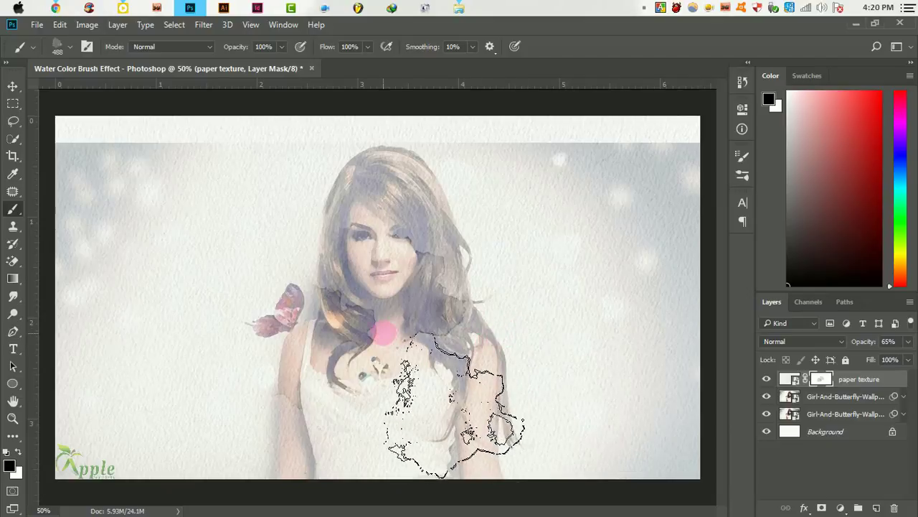
pyautogui.click(439, 336)
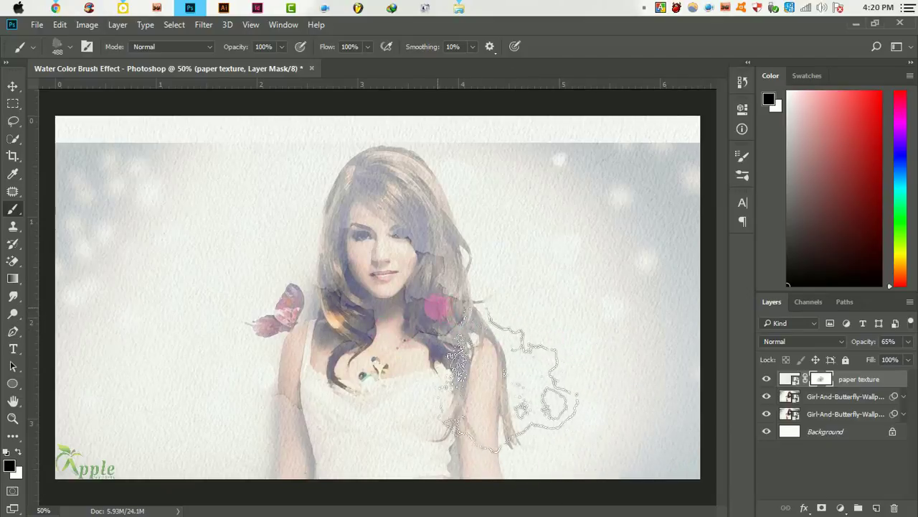
pyautogui.rightClick(471, 323)
pyautogui.scroll(-1, 551, 452)
pyautogui.click(551, 452)
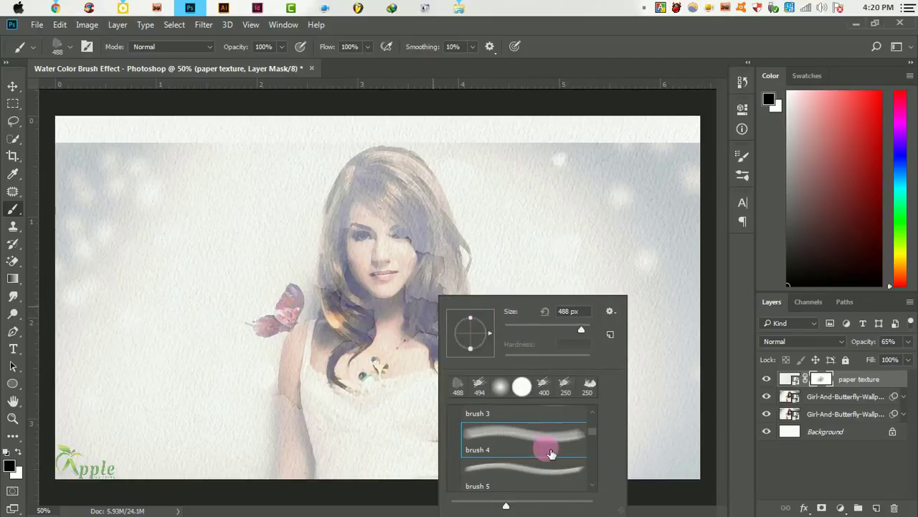
pyautogui.click(515, 472)
pyautogui.click(584, 51)
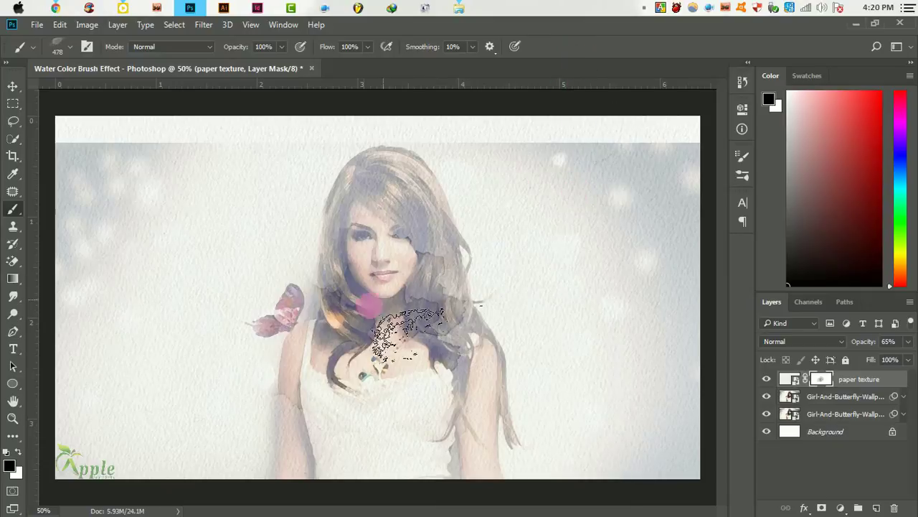
pyautogui.moveTo(405, 260)
pyautogui.mouseDown()
pyautogui.moveTo(345, 295)
pyautogui.moveTo(359, 265)
pyautogui.moveTo(384, 265)
pyautogui.moveTo(434, 366)
pyautogui.mouseUp()
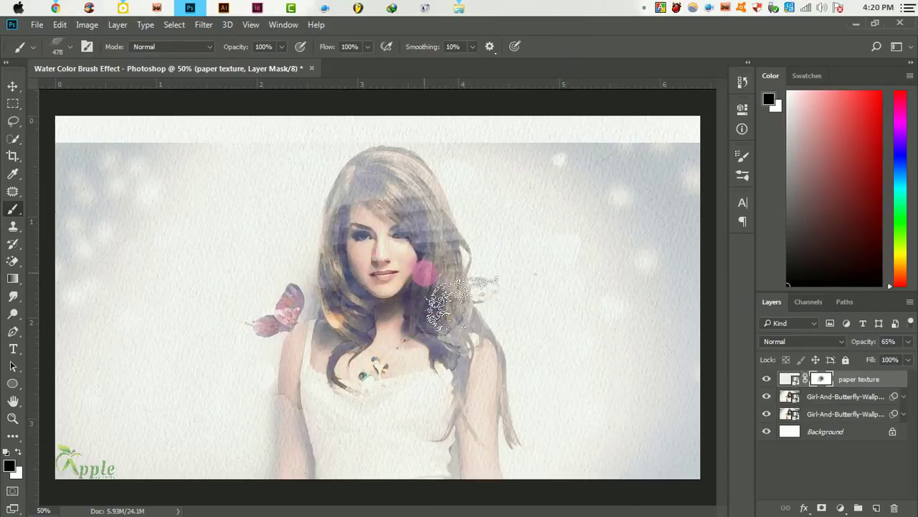
pyautogui.click(401, 230)
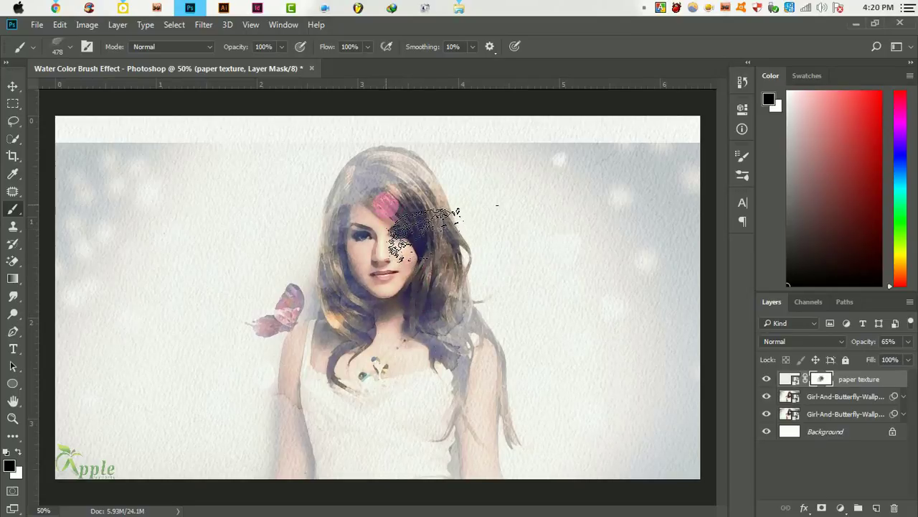
# - Use the 653 px brush on the face and right-side hair, then shrink it to 500 px
pyautogui.rightClick(448, 336)
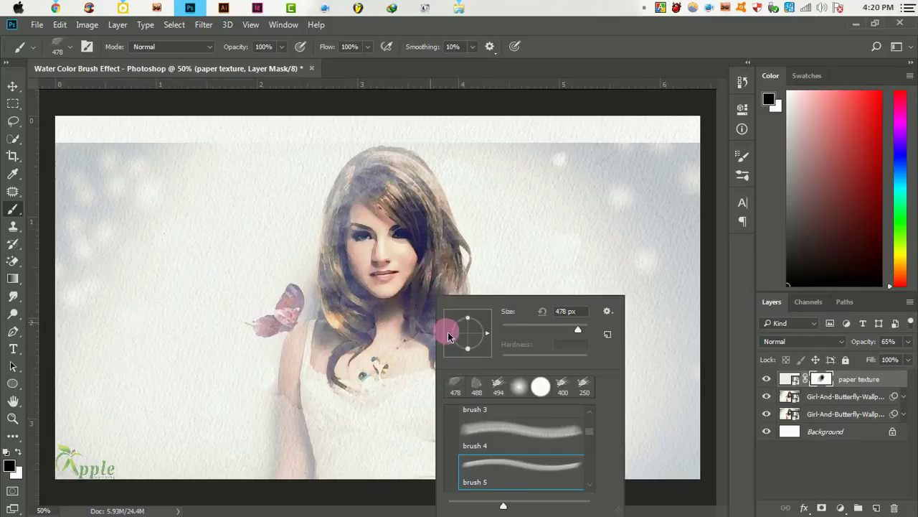
pyautogui.click(537, 463)
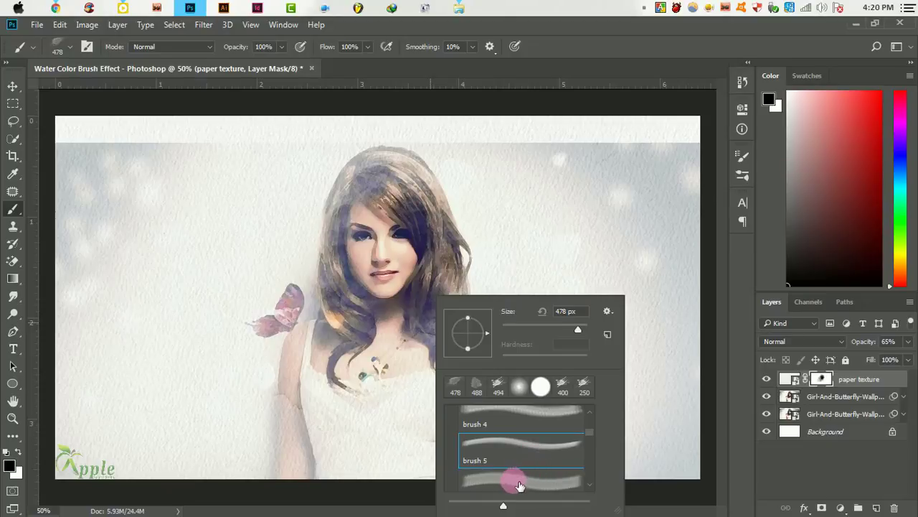
pyautogui.click(519, 486)
pyautogui.press('Return')
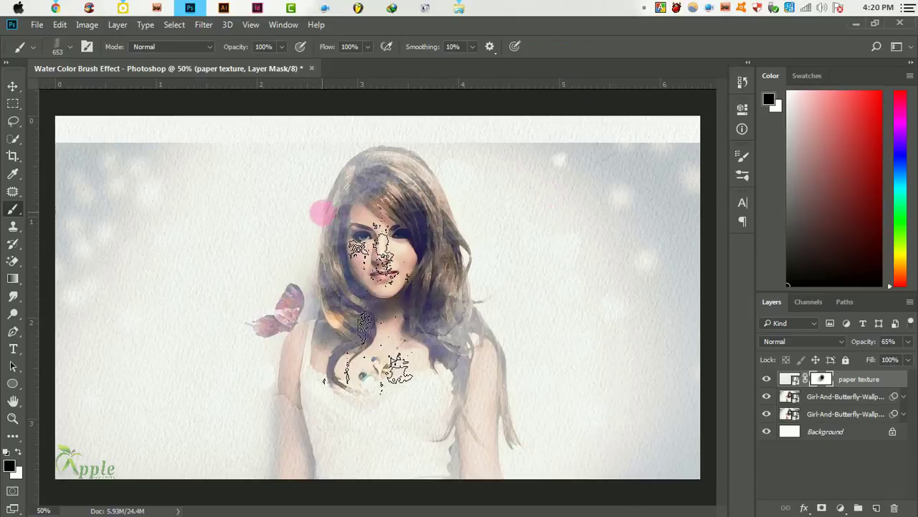
pyautogui.moveTo(328, 230)
pyautogui.mouseDown()
pyautogui.moveTo(384, 285)
pyautogui.moveTo(468, 305)
pyautogui.mouseUp()
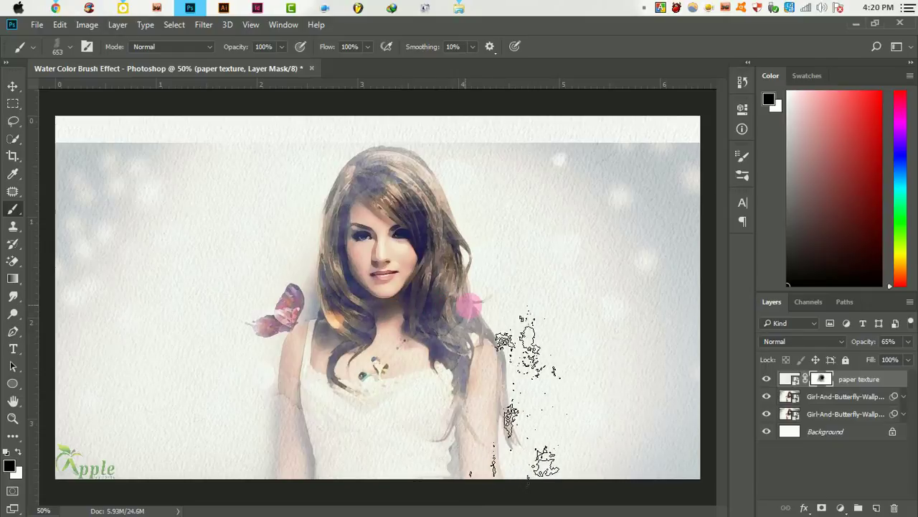
pyautogui.moveTo(468, 304)
pyautogui.mouseDown()
pyautogui.moveTo(602, 428)
pyautogui.moveTo(454, 328)
pyautogui.moveTo(437, 198)
pyautogui.moveTo(401, 248)
pyautogui.mouseUp()
pyautogui.press('[')
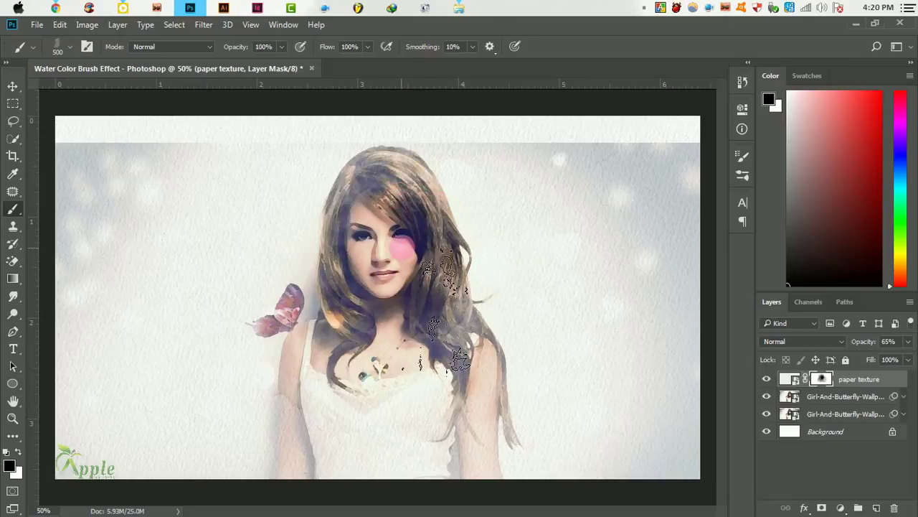
# - Switch to watercolour brush 7 and shrink it to 400 px
pyautogui.rightClick(404, 248)
pyautogui.scroll(-1, 497, 405)
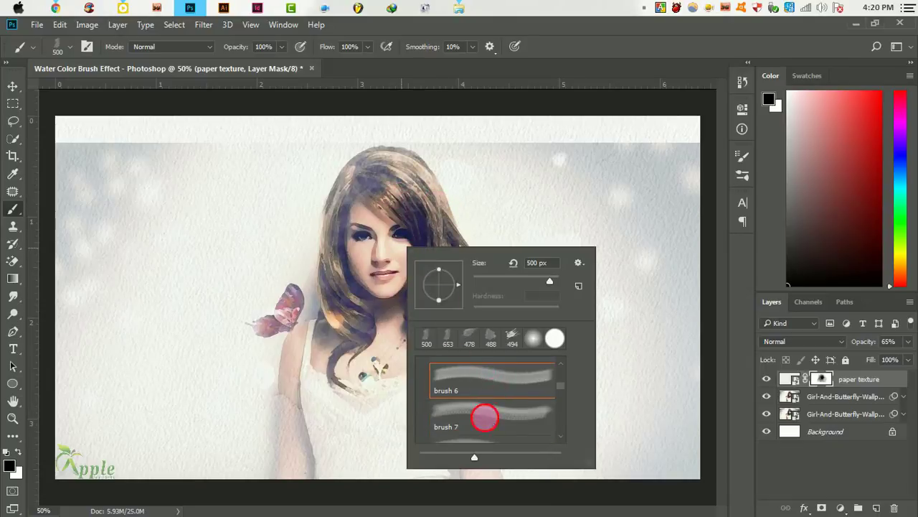
pyautogui.click(484, 415)
pyautogui.doubleClick(490, 422)
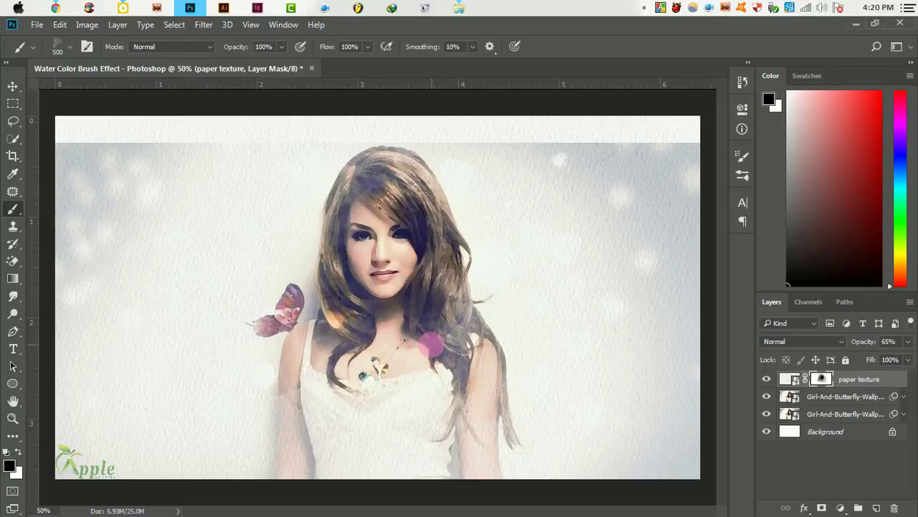
pyautogui.press('[')
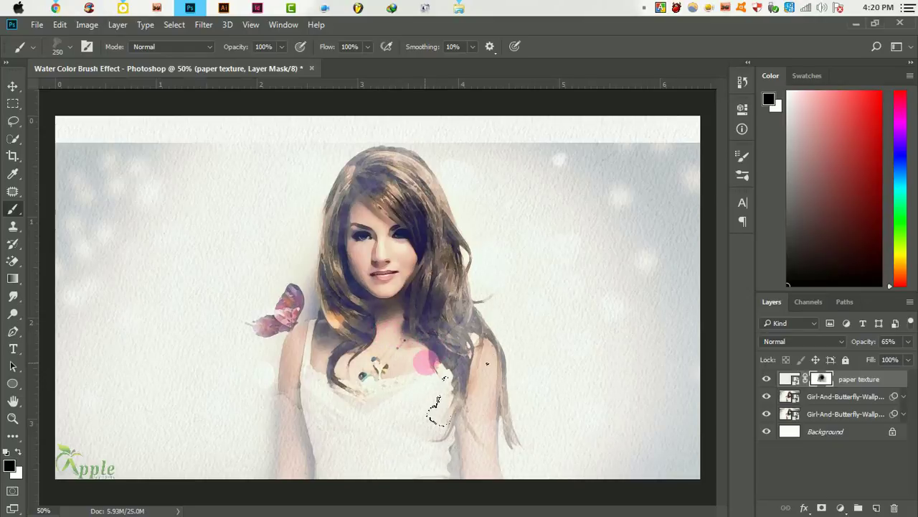
# - Switch to brush 8 and paint the dress and lower hair into view
pyautogui.rightClick(413, 298)
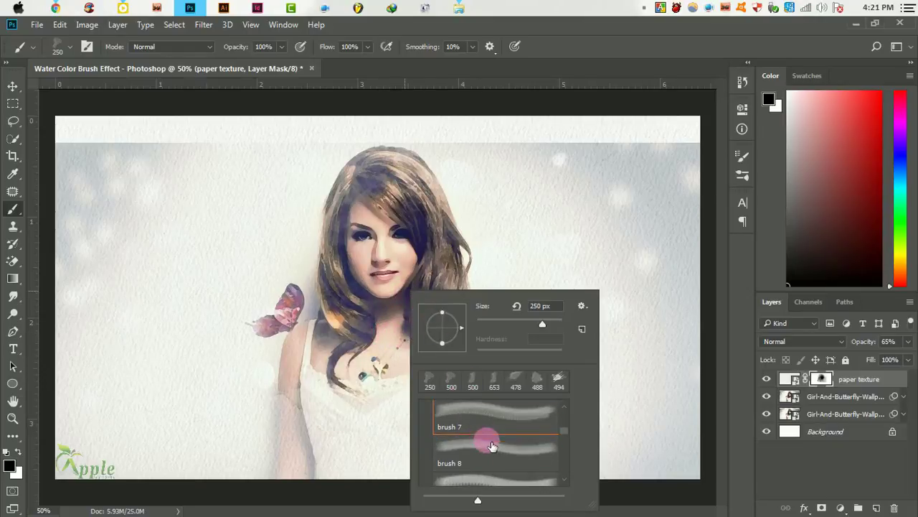
pyautogui.click(491, 447)
pyautogui.click(549, 124)
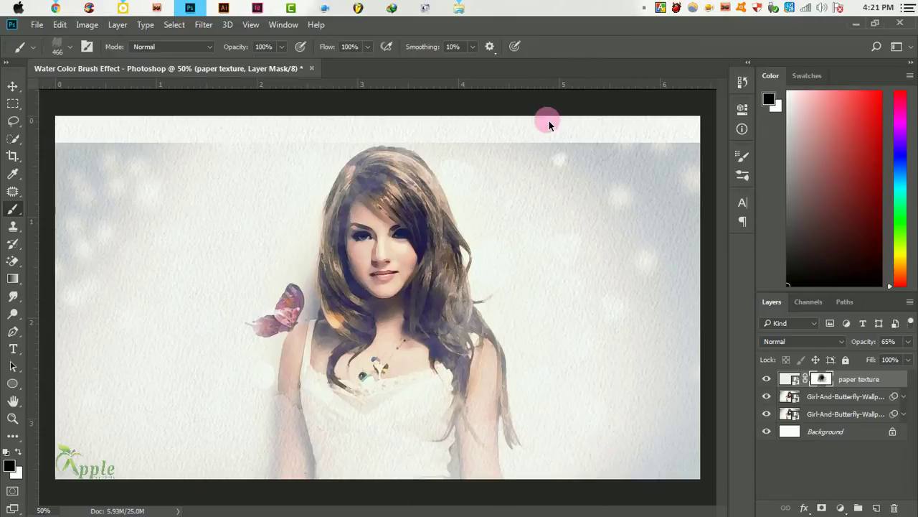
pyautogui.moveTo(467, 386)
pyautogui.mouseDown()
pyautogui.moveTo(478, 383)
pyautogui.moveTo(420, 391)
pyautogui.moveTo(359, 369)
pyautogui.moveTo(389, 211)
pyautogui.moveTo(406, 210)
pyautogui.moveTo(461, 256)
pyautogui.moveTo(455, 308)
pyautogui.moveTo(503, 345)
pyautogui.moveTo(368, 375)
pyautogui.mouseUp()
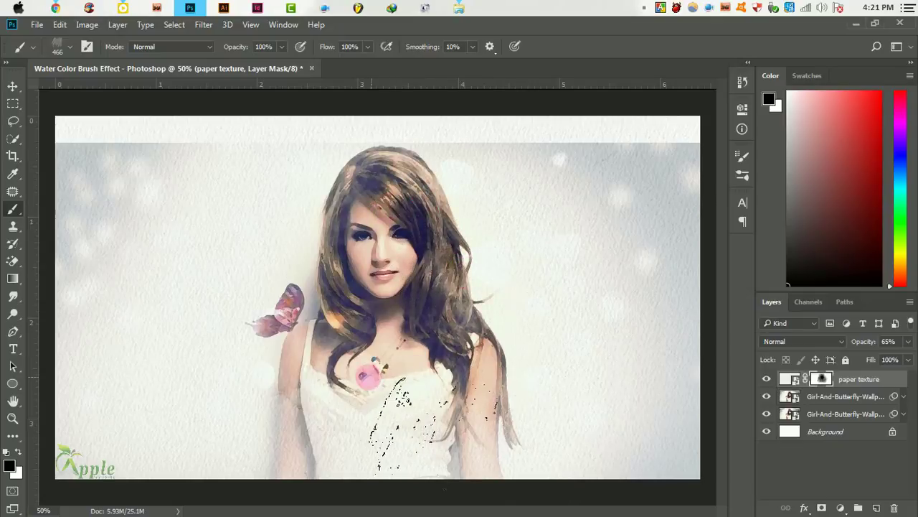
pyautogui.click(785, 378)
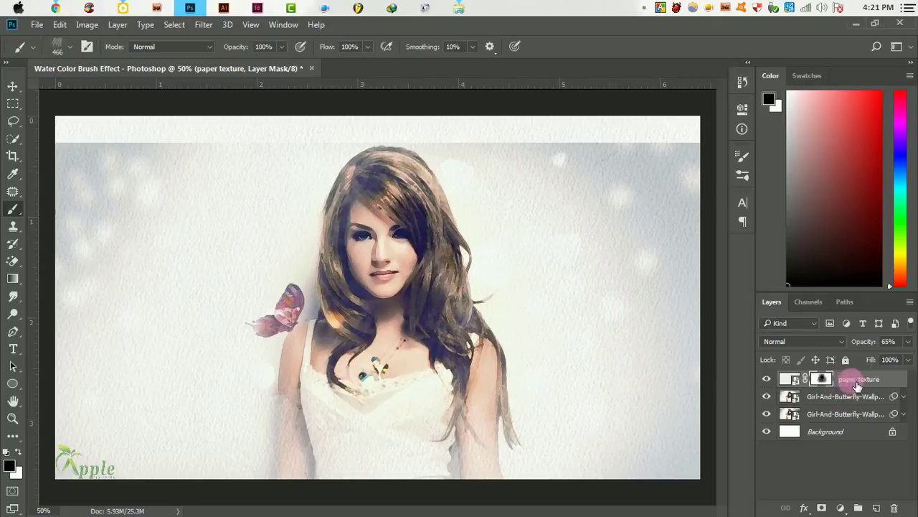
# - Raise the paper texture opacity to 100%, switch to white at 400 px, and touch up the upper-right hair
pyautogui.click(909, 343)
pyautogui.moveTo(908, 358); pyautogui.dragTo(914, 366)
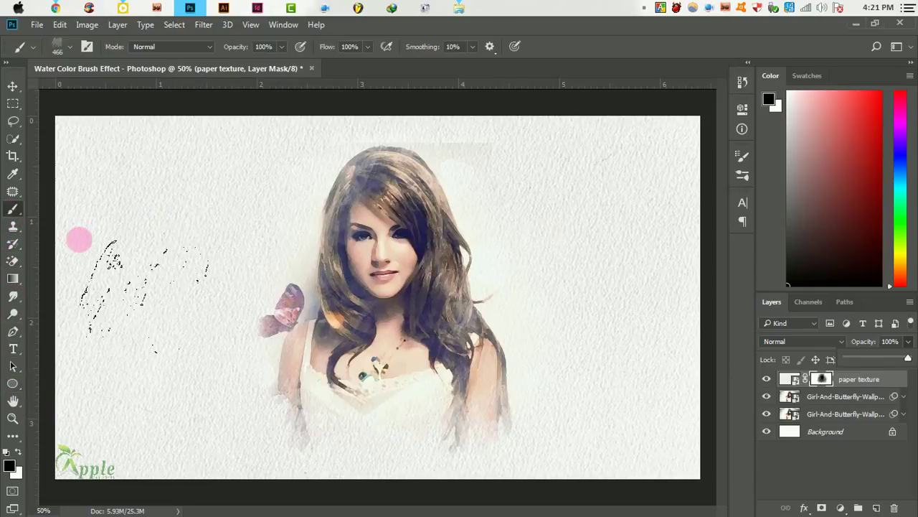
pyautogui.click(18, 452)
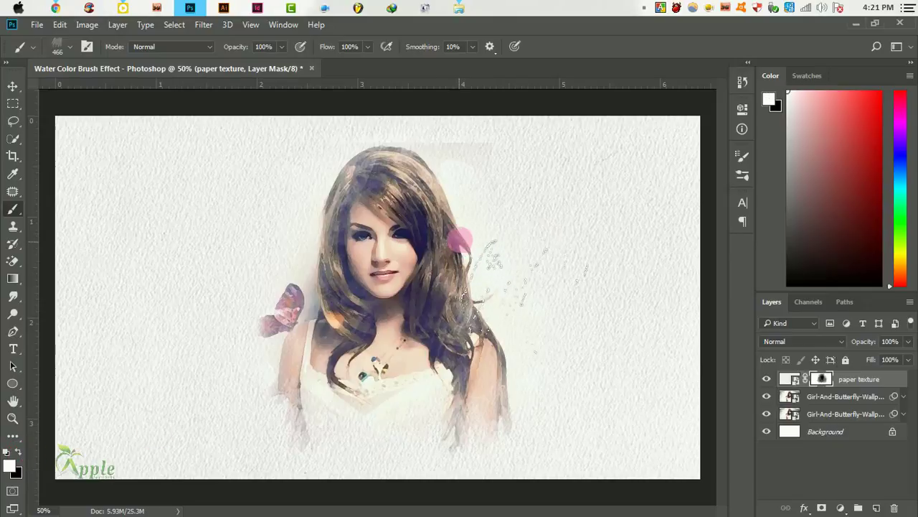
pyautogui.press('[')
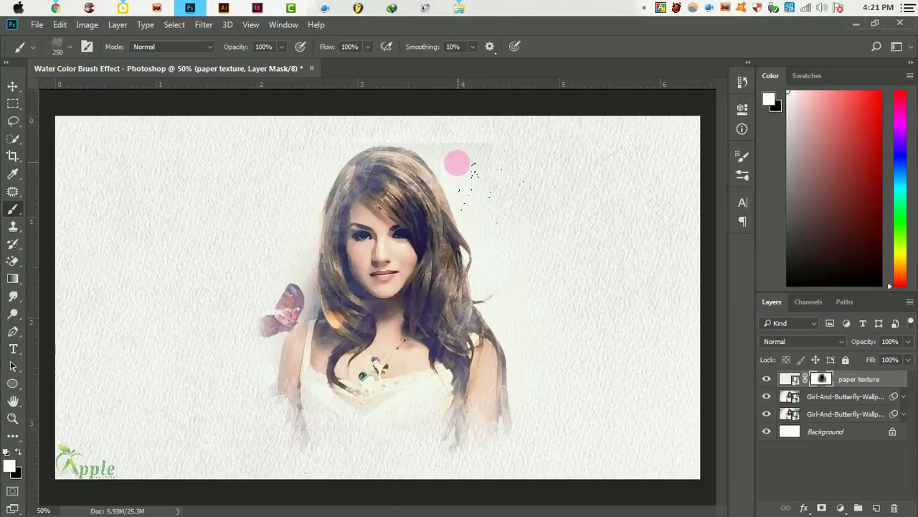
pyautogui.moveTo(445, 158)
pyautogui.mouseDown()
pyautogui.moveTo(509, 179)
pyautogui.moveTo(447, 142)
pyautogui.moveTo(486, 164)
pyautogui.moveTo(396, 127)
pyautogui.moveTo(352, 130)
pyautogui.moveTo(381, 135)
pyautogui.moveTo(291, 176)
pyautogui.mouseUp()
# - With brush 10, blend the top-right and lower edges into the texture, then shrink to 200 px
pyautogui.rightClick(336, 195)
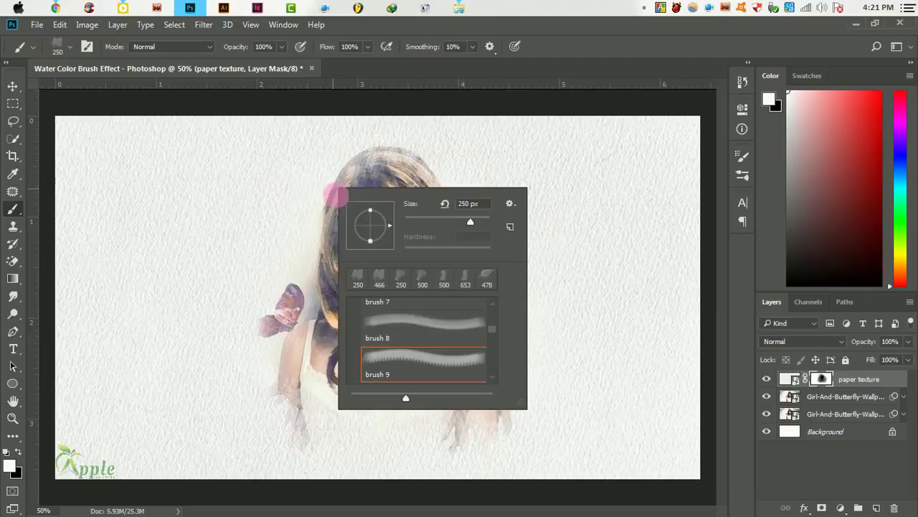
pyautogui.scroll(-1, 424, 353)
pyautogui.click(418, 366)
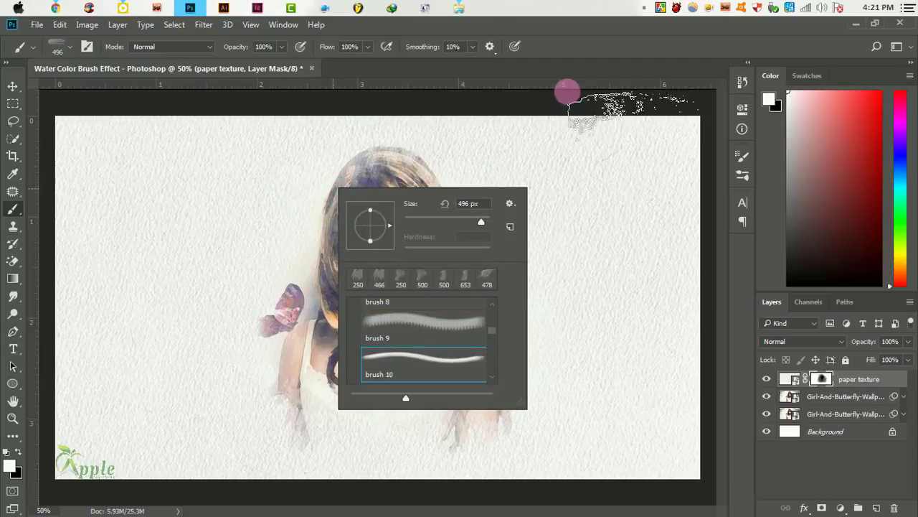
pyautogui.click(568, 89)
pyautogui.moveTo(281, 180); pyautogui.dragTo(353, 164)
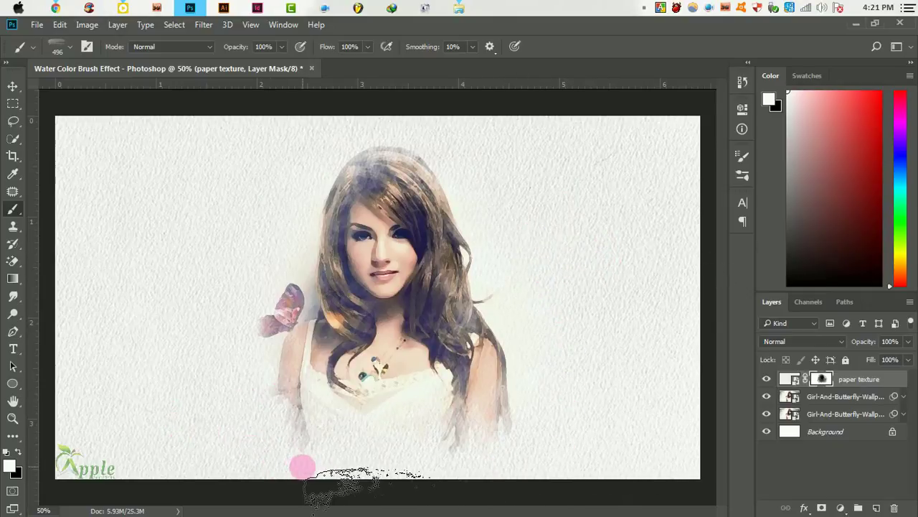
pyautogui.rightClick(592, 366)
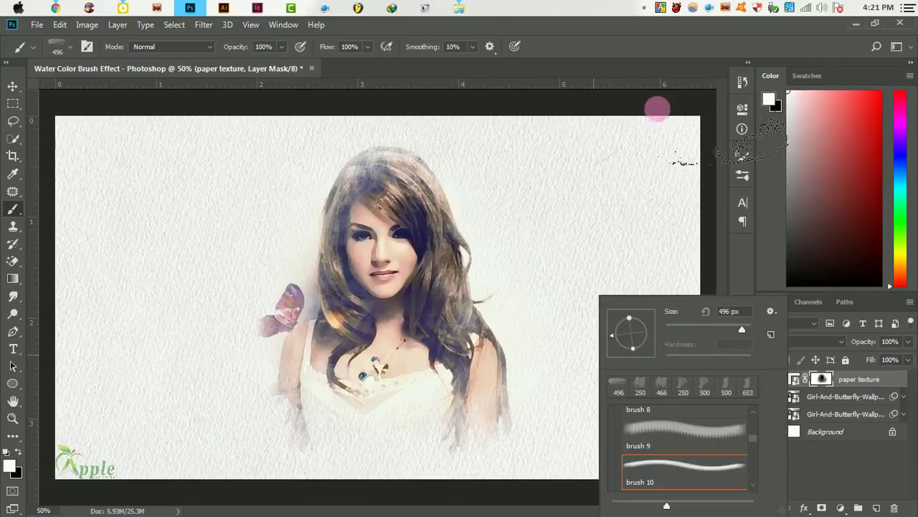
pyautogui.click(641, 64)
pyautogui.moveTo(514, 353); pyautogui.dragTo(529, 389)
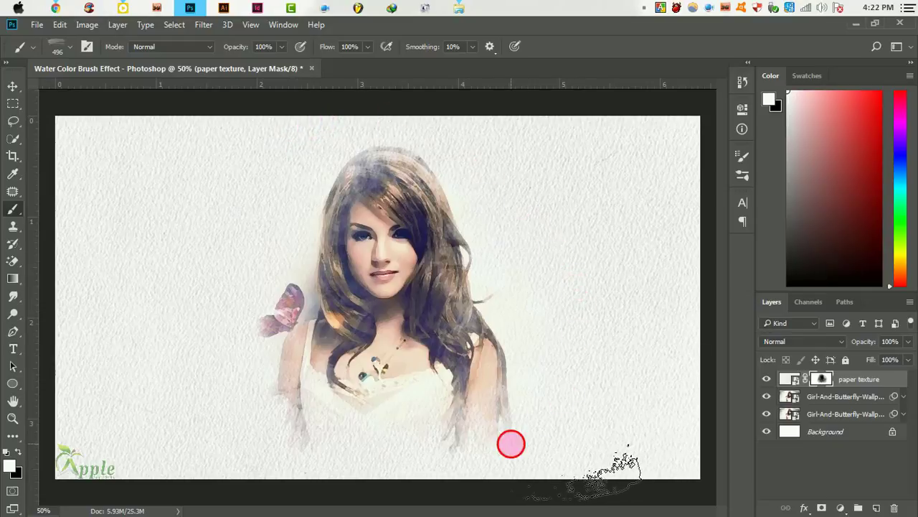
pyautogui.press('[')
pyautogui.press('[')
pyautogui.press('[')
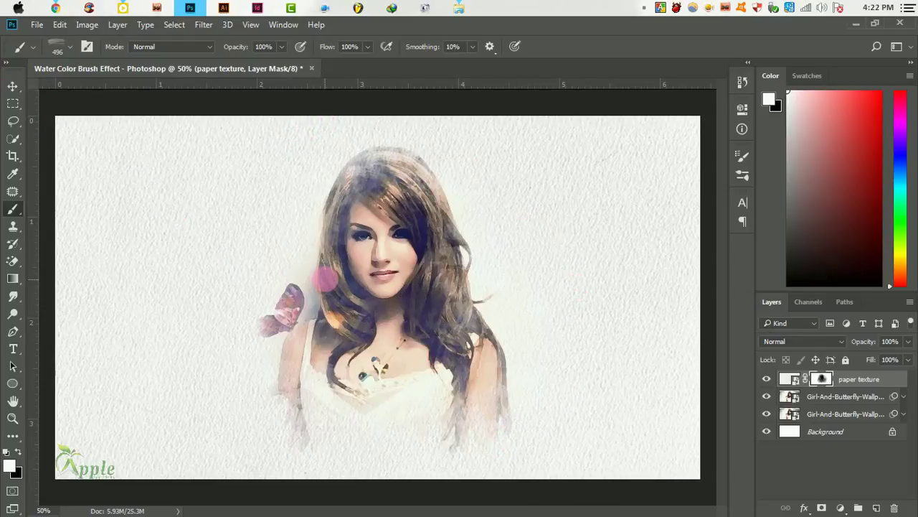
# - Free Transform the portrait layer to about 93.9% and centre it on the canvas
pyautogui.click(12, 86)
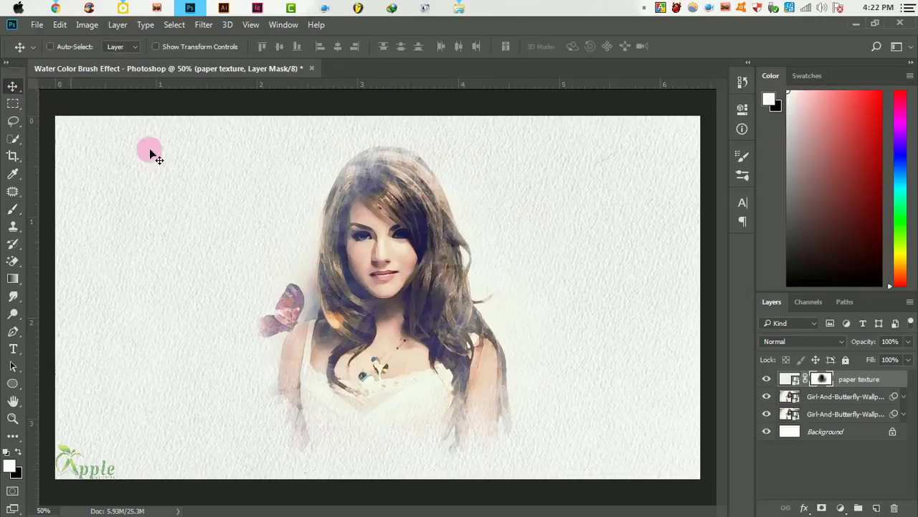
pyautogui.click(838, 415)
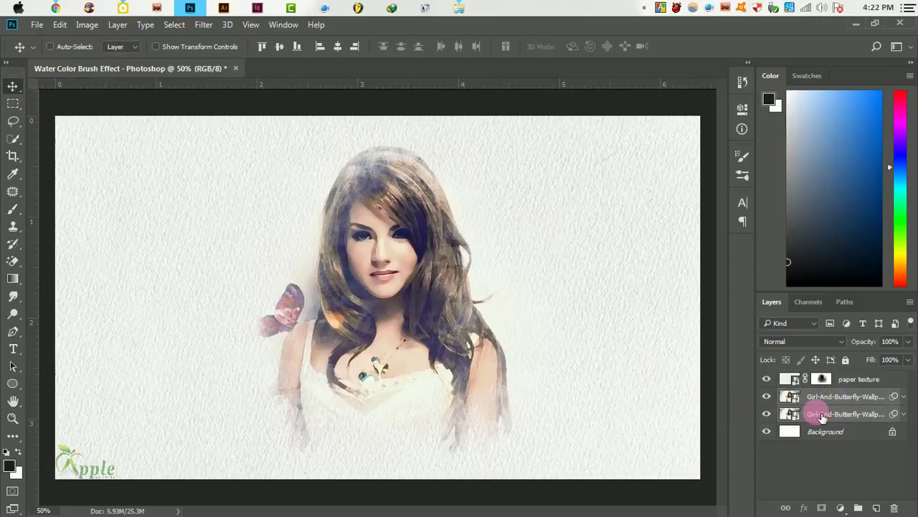
pyautogui.click(60, 25)
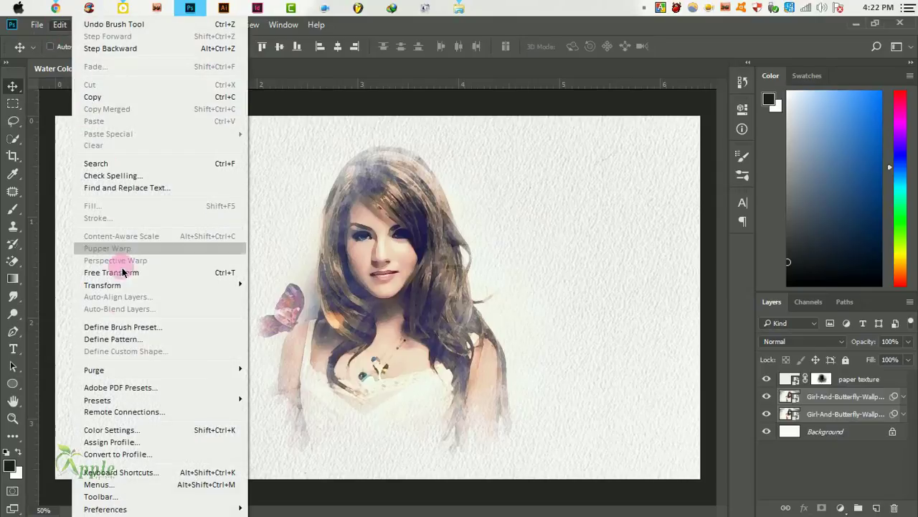
pyautogui.click(122, 273)
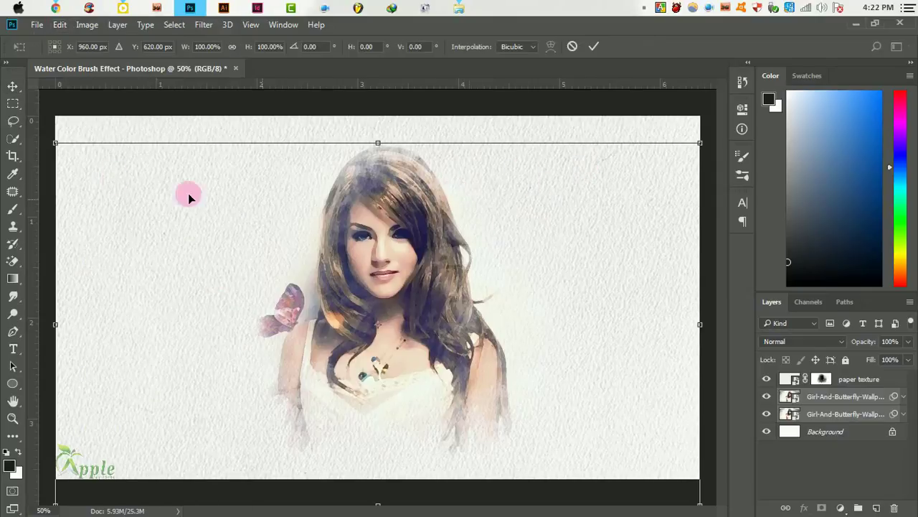
pyautogui.moveTo(66, 149); pyautogui.dragTo(97, 166)
pyautogui.moveTo(377, 266); pyautogui.dragTo(487, 312)
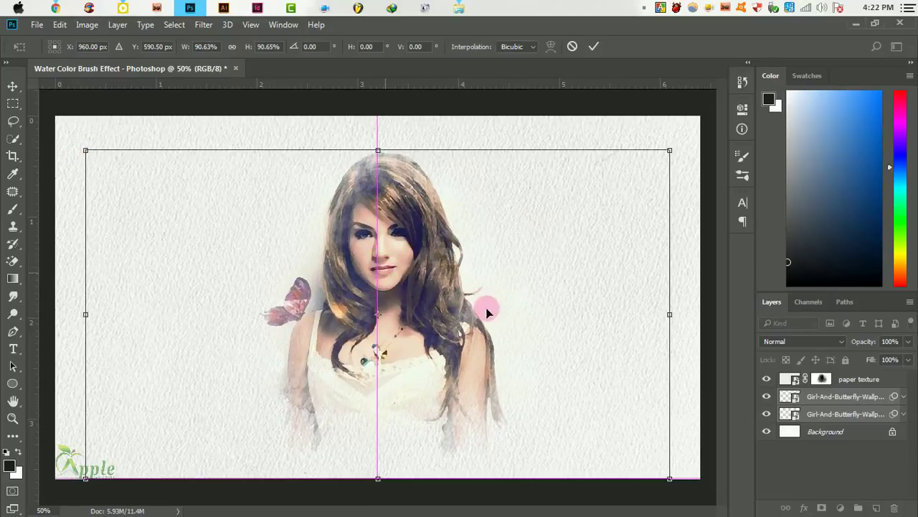
# - Enlarge the paper texture slightly, commit it, and duplicate it as 'paper texture copy'
pyautogui.moveTo(670, 478); pyautogui.dragTo(683, 490)
pyautogui.click(594, 46)
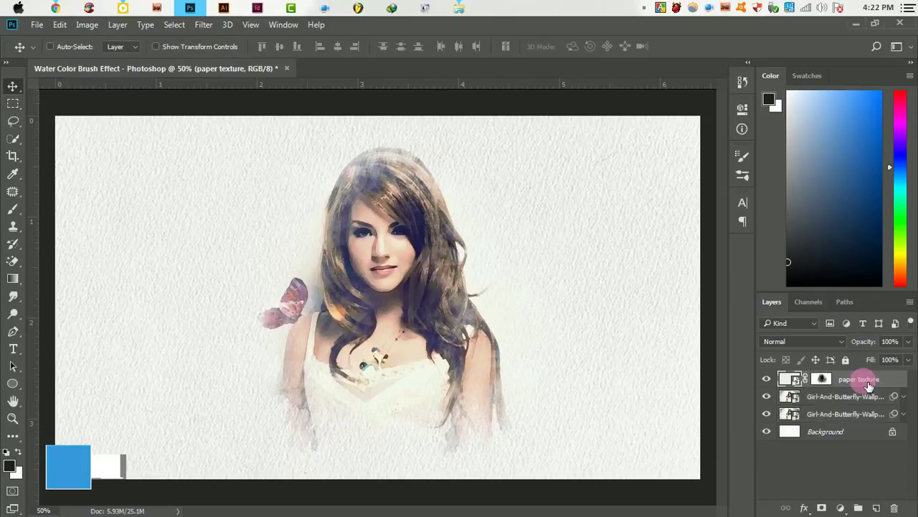
pyautogui.moveTo(873, 387); pyautogui.dragTo(877, 505)
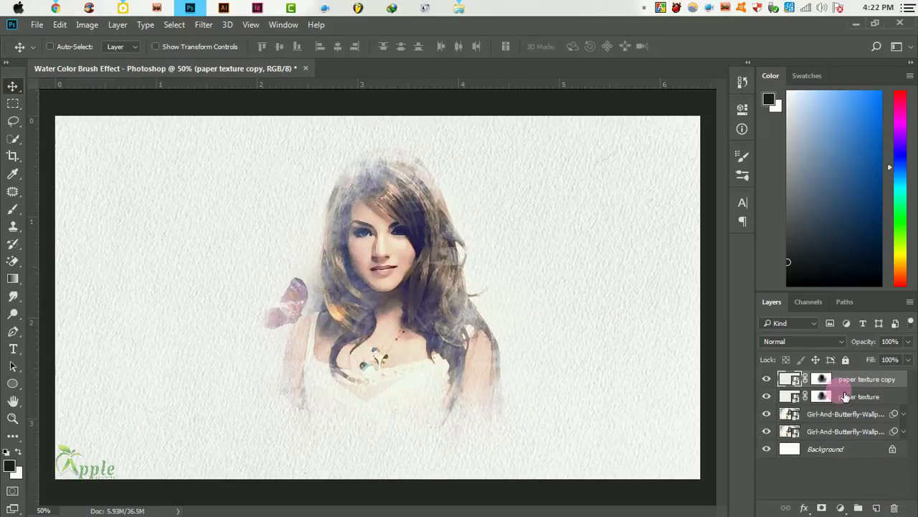
pyautogui.moveTo(848, 385); pyautogui.dragTo(787, 391)
pyautogui.click(766, 379)
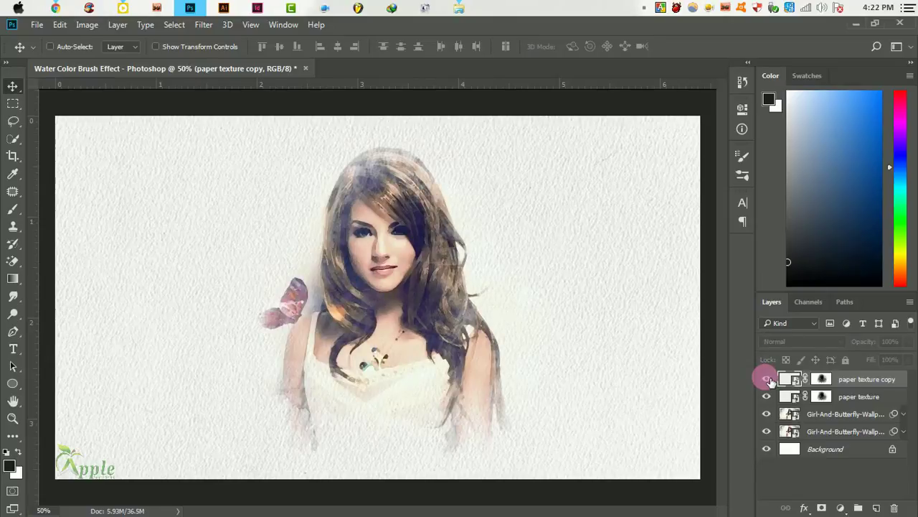
# - Set the copy layer to Darken, then preview Multiply, Linear Burn, Lighten and Screen
pyautogui.click(800, 341)
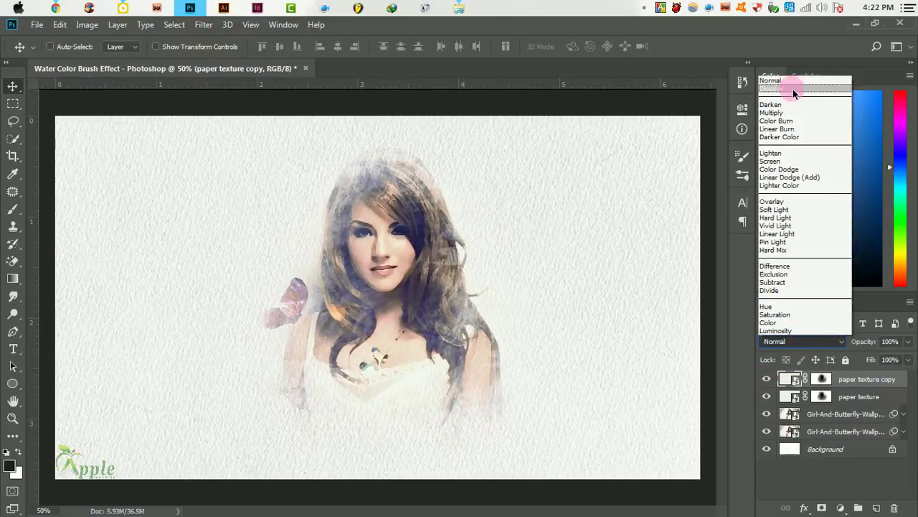
pyautogui.click(789, 104)
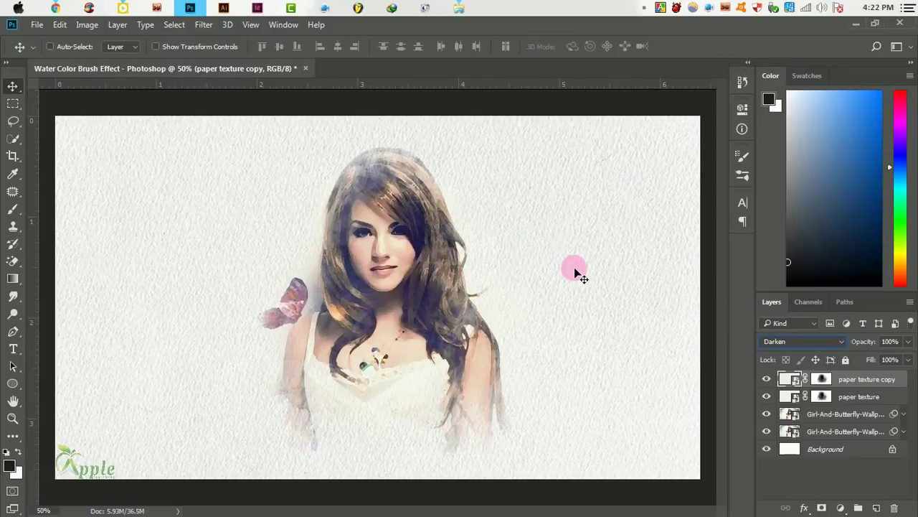
pyautogui.press('Down')
pyautogui.press('Down')
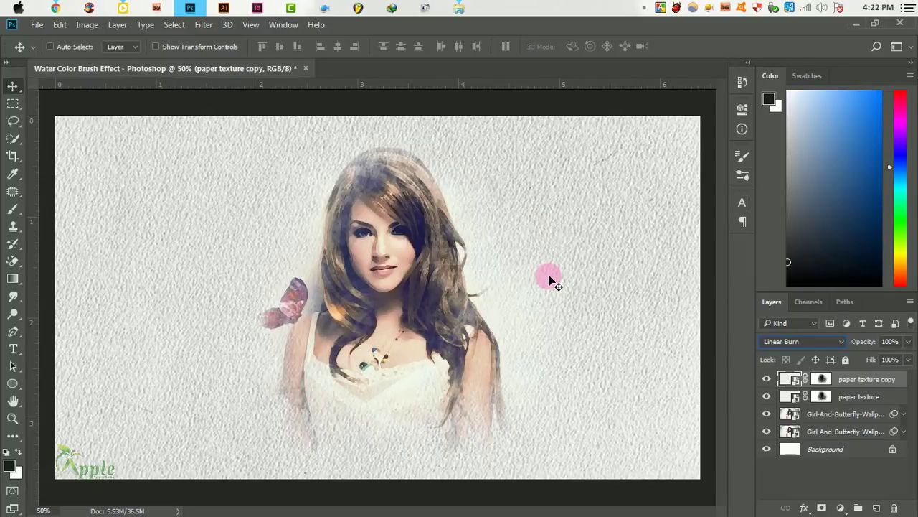
pyautogui.press('Up')
pyautogui.press('Down')
pyautogui.press('Down')
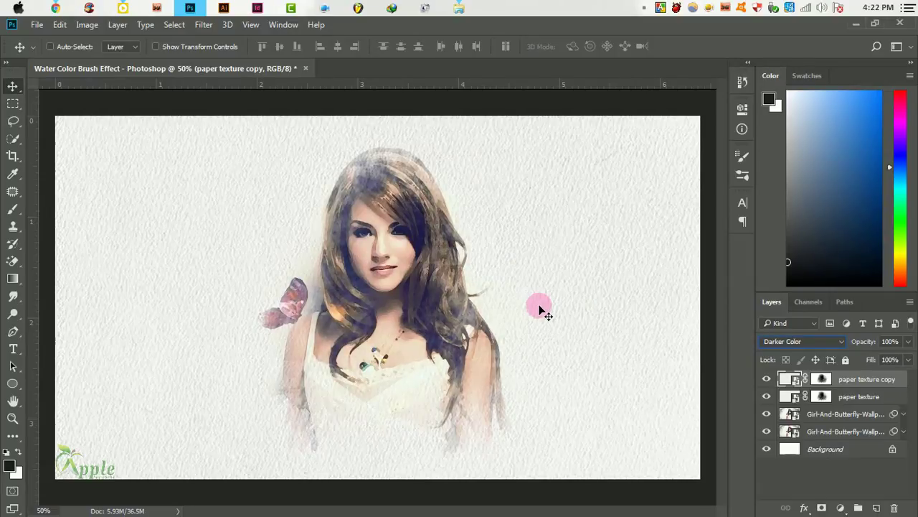
pyautogui.press('Up')
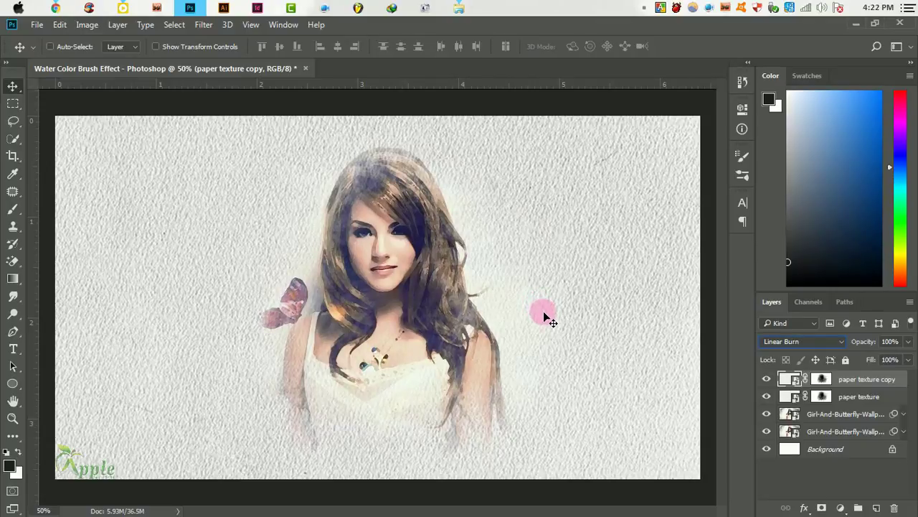
pyautogui.press('Down')
pyautogui.press('Down')
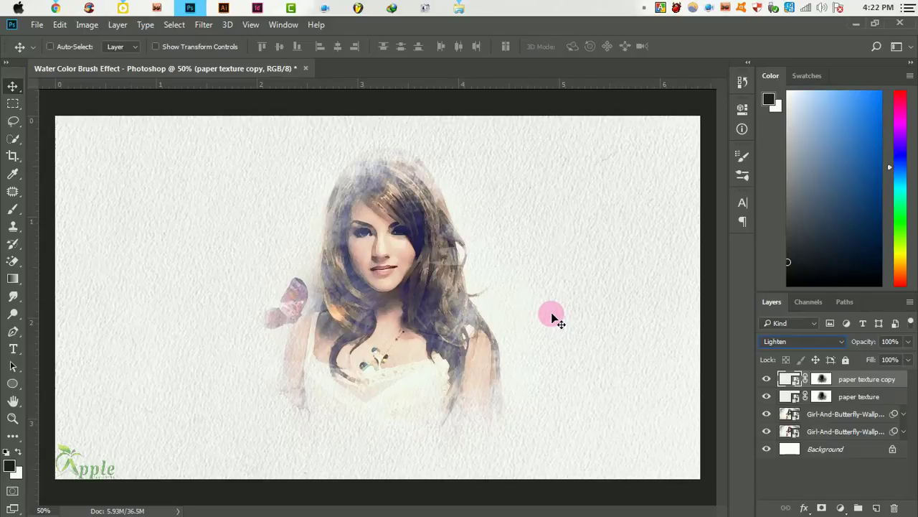
pyautogui.press('Down')
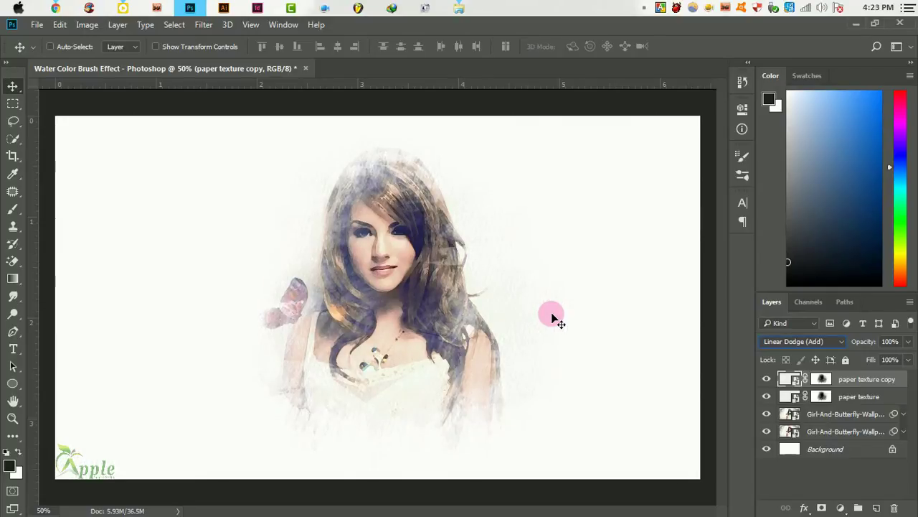
pyautogui.press('Down')
# - Preview Soft Light through Hue blend modes, then settle on Lighten for the copy
pyautogui.press('Down')
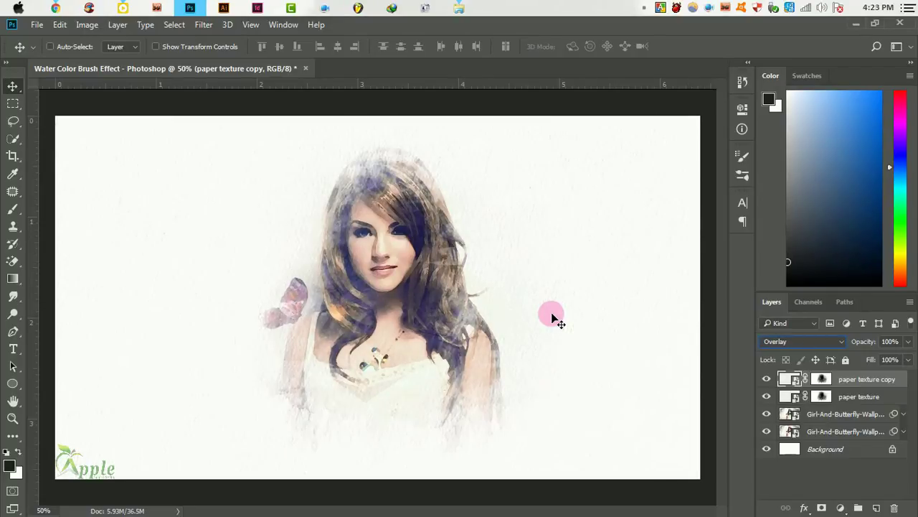
pyautogui.press('Down')
pyautogui.press('Down')
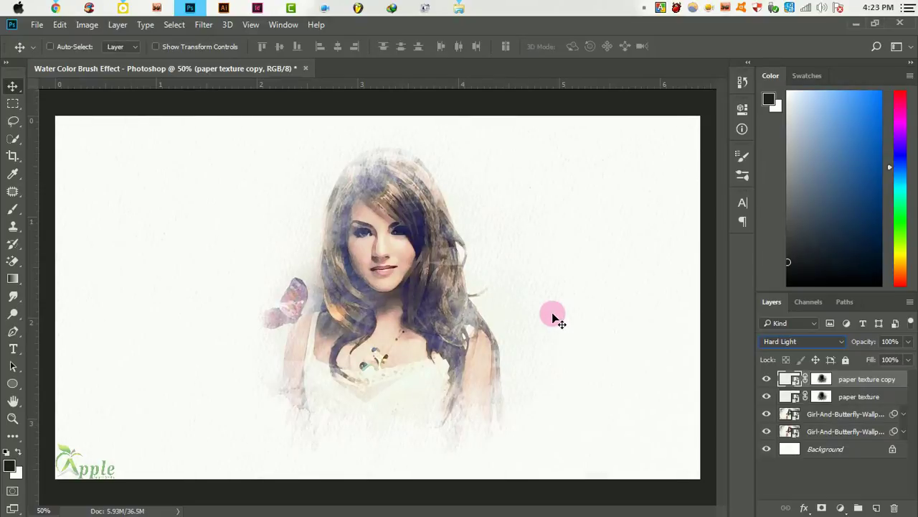
pyautogui.press('Up')
pyautogui.press('Down')
pyautogui.press('Down')
pyautogui.press('Down')
pyautogui.press('Up')
pyautogui.press('Down')
pyautogui.press('Down')
pyautogui.press('Down')
pyautogui.press('Down')
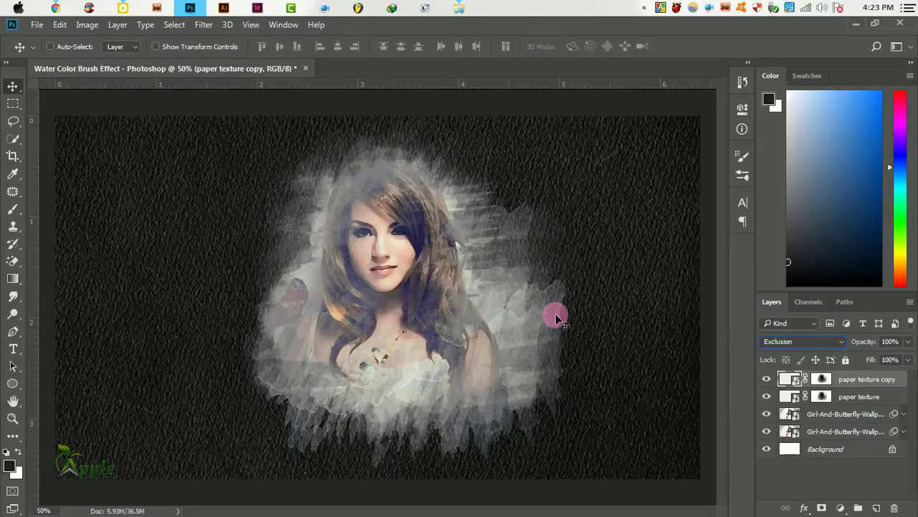
pyautogui.press('Down')
pyautogui.press('Down')
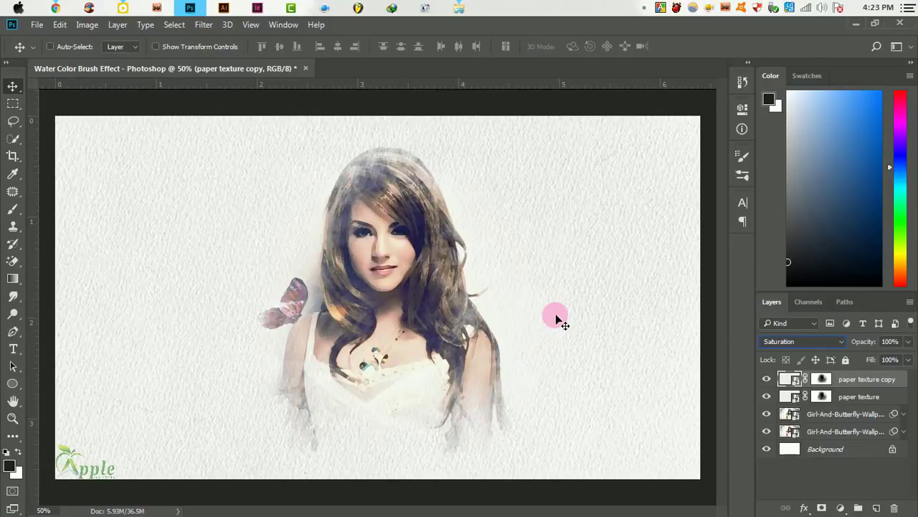
pyautogui.press('Down')
pyautogui.press('Down')
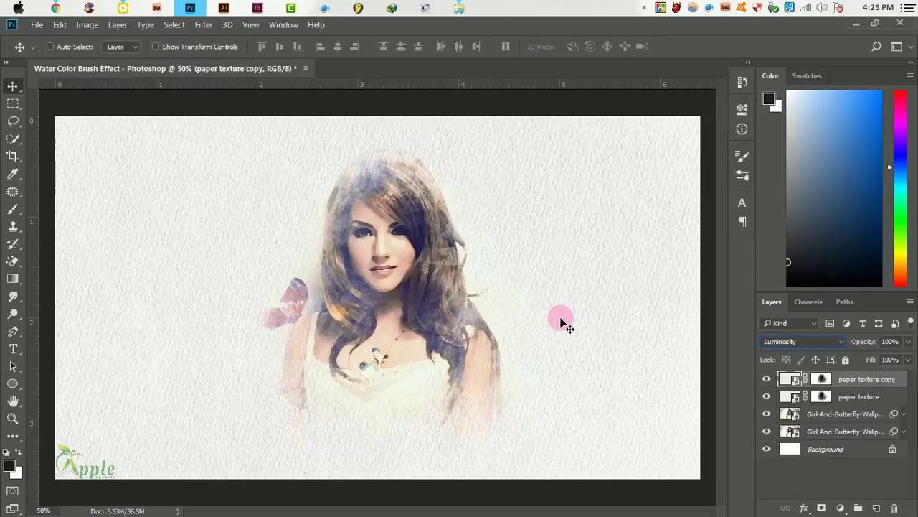
pyautogui.click(778, 342)
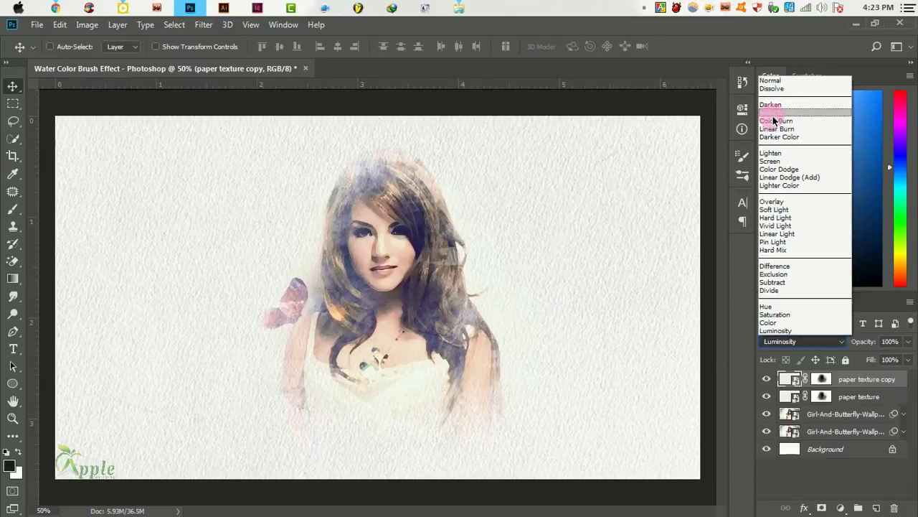
pyautogui.click(781, 153)
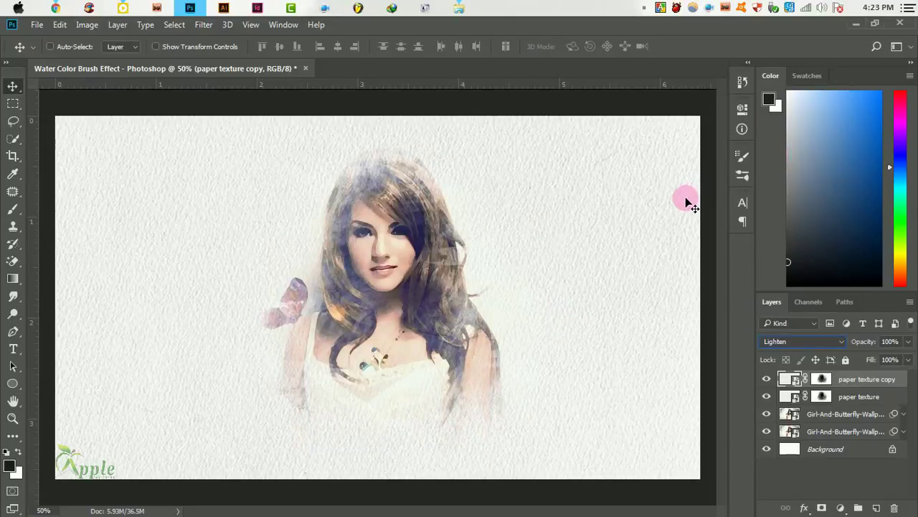
pyautogui.scroll(1, 410, 281)
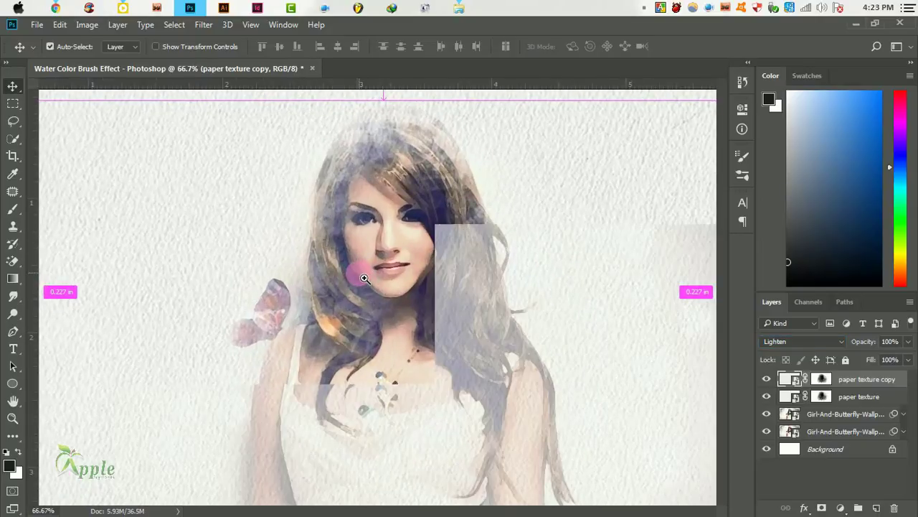
pyautogui.scroll(-1, 391, 270)
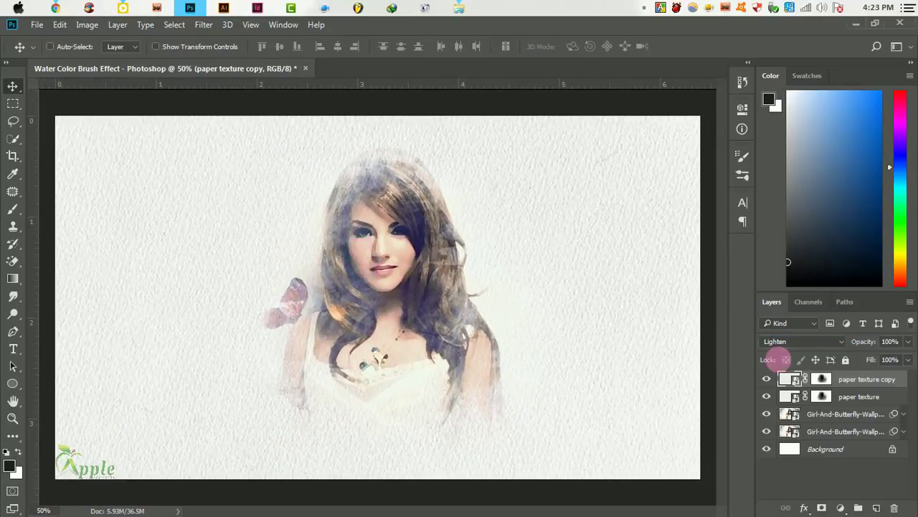
# - Toggle the paper texture copy to compare, then lower its opacity to 51%
pyautogui.click(767, 379)
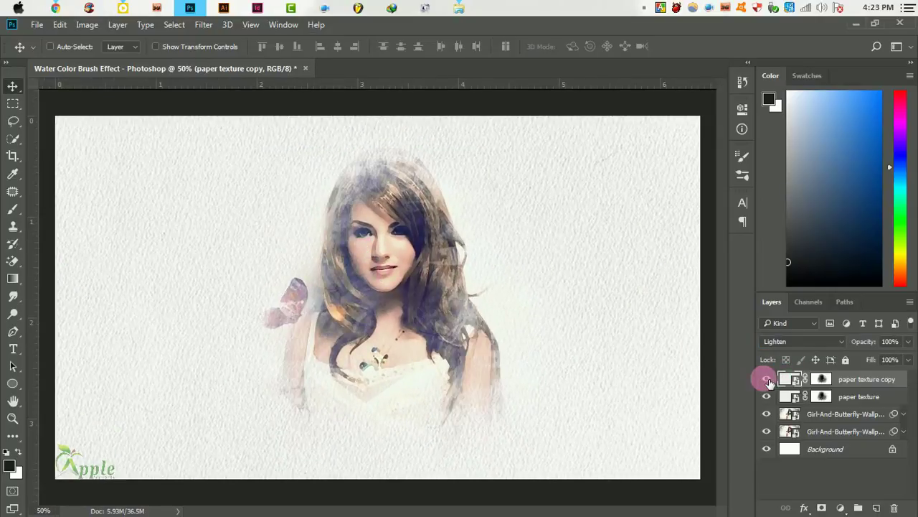
pyautogui.click(767, 380)
pyautogui.click(767, 379)
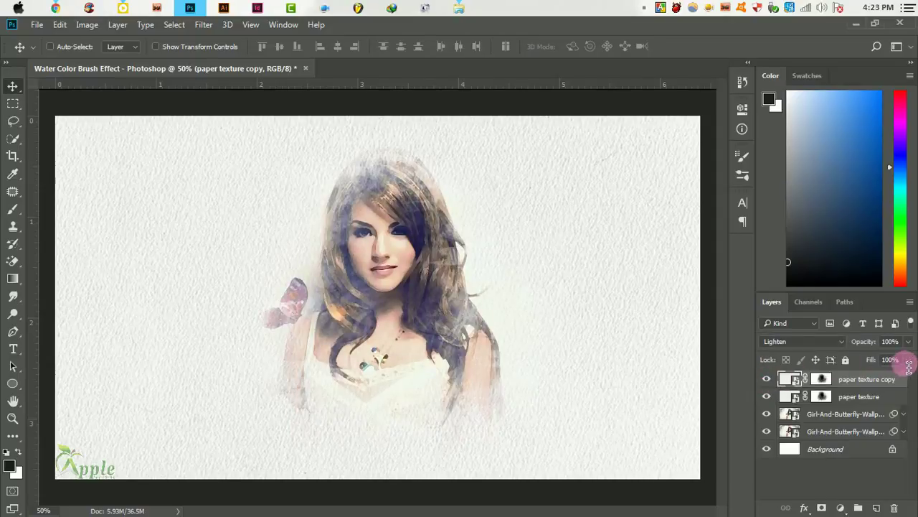
pyautogui.click(908, 342)
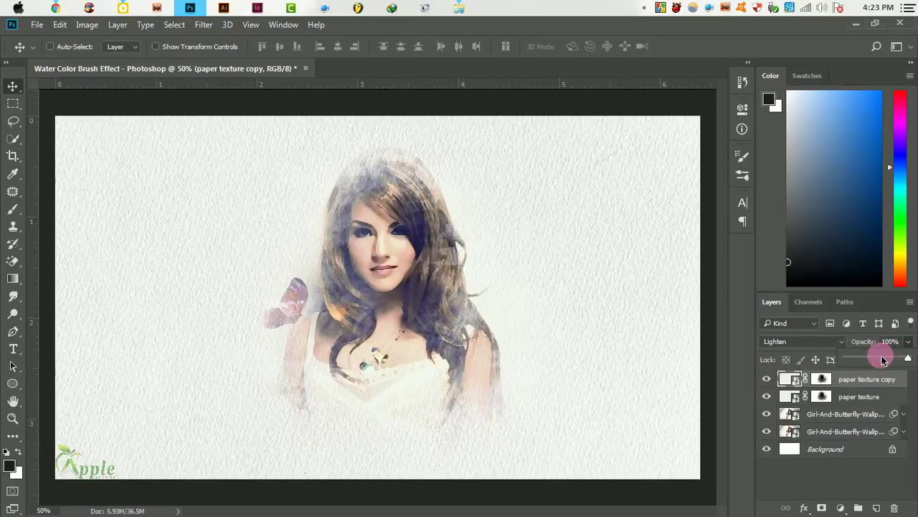
pyautogui.click(883, 359)
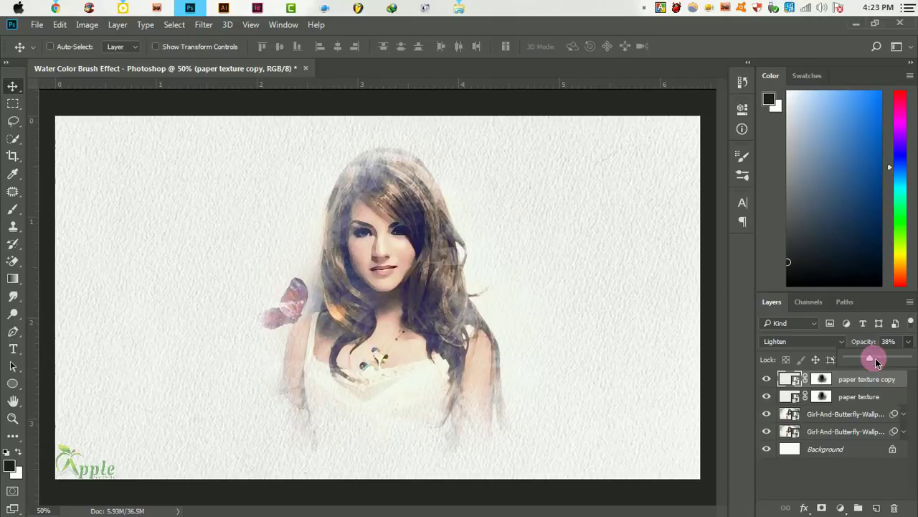
pyautogui.moveTo(876, 359); pyautogui.dragTo(884, 362)
pyautogui.click(379, 250)
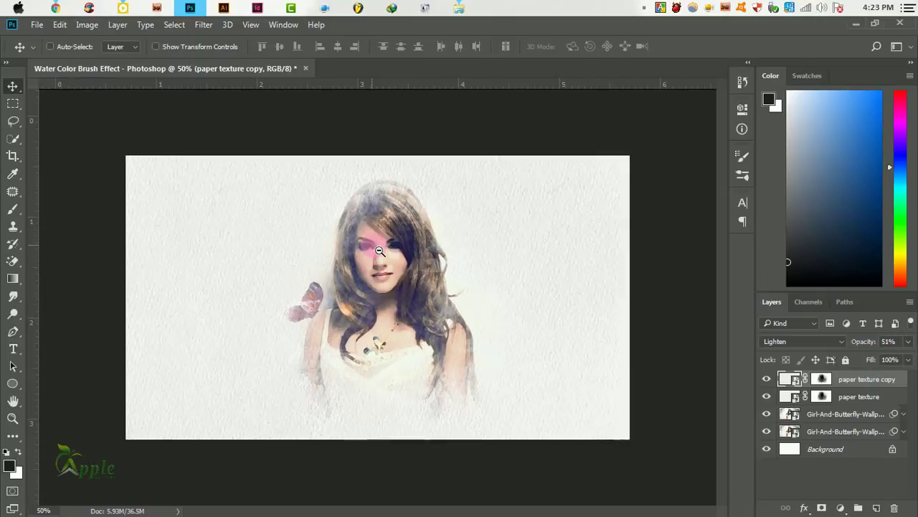
pyautogui.click(380, 251)
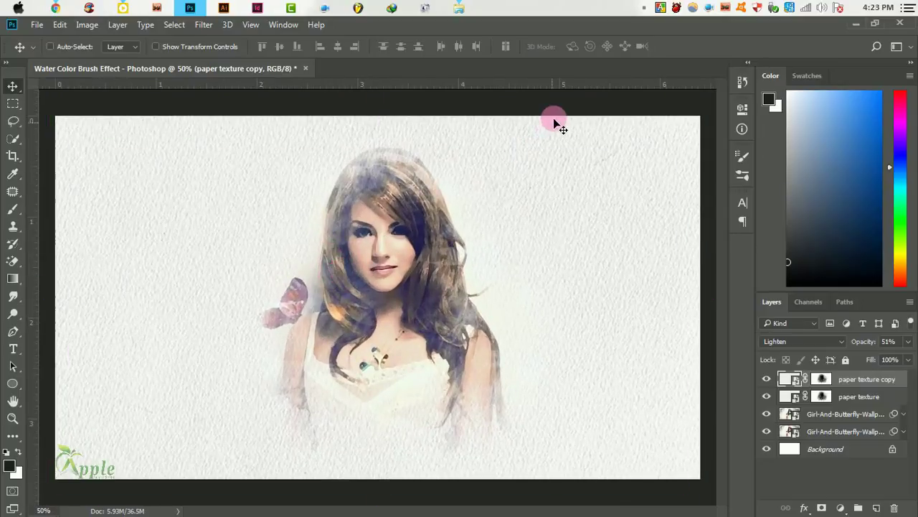